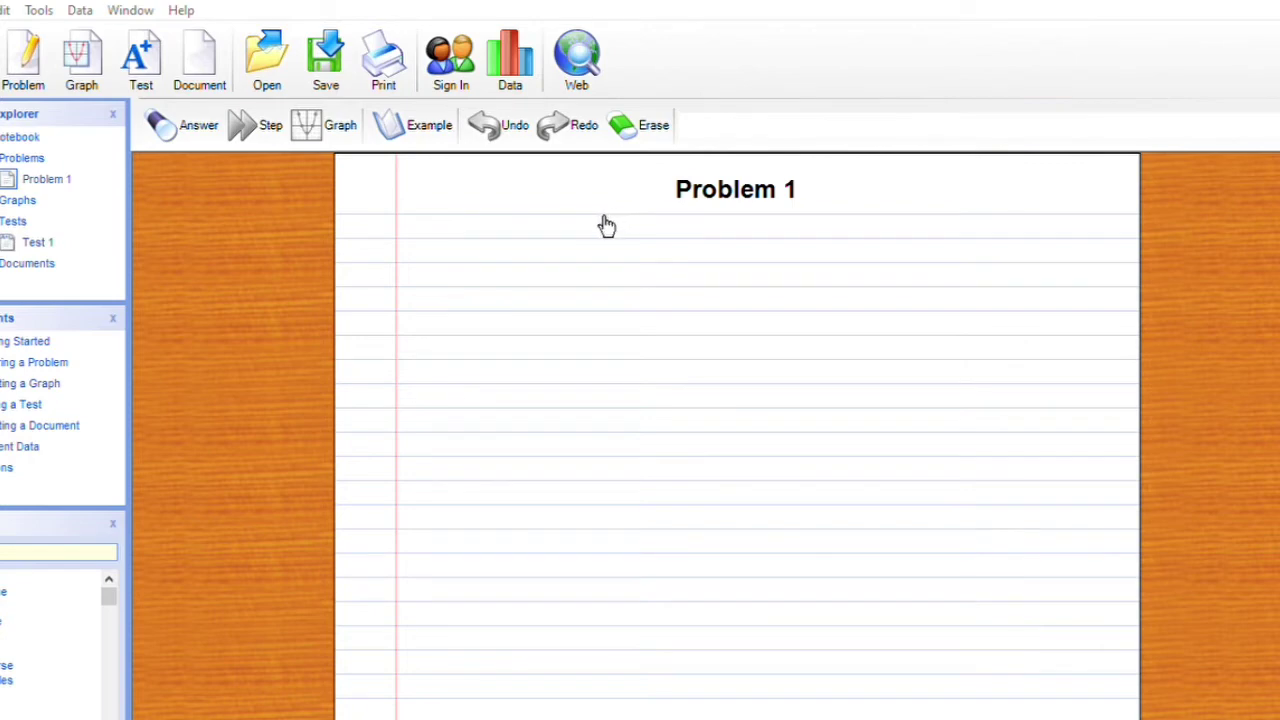
Enter the expression -8^4+8^3/8+8^5, reveal every solution step of its evaluation through the final answer, and return to the first page
type("-8^4+8^3/8+8^5")
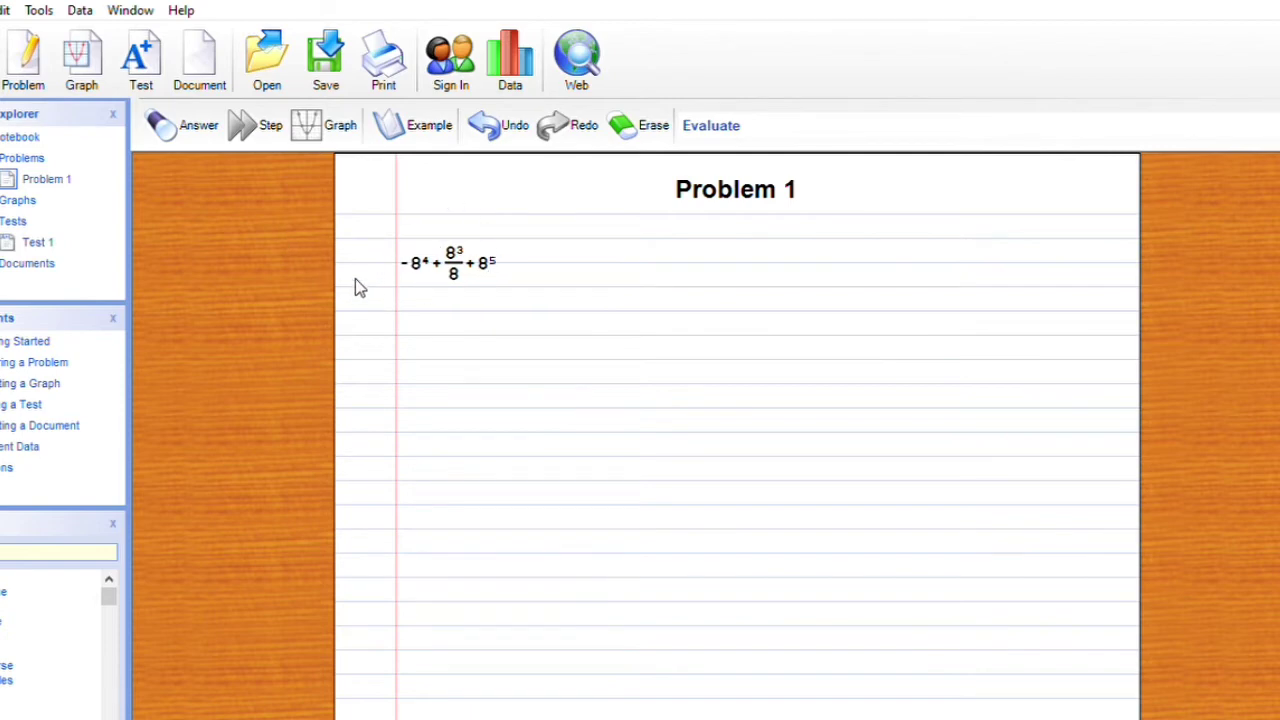
left_click(166, 122)
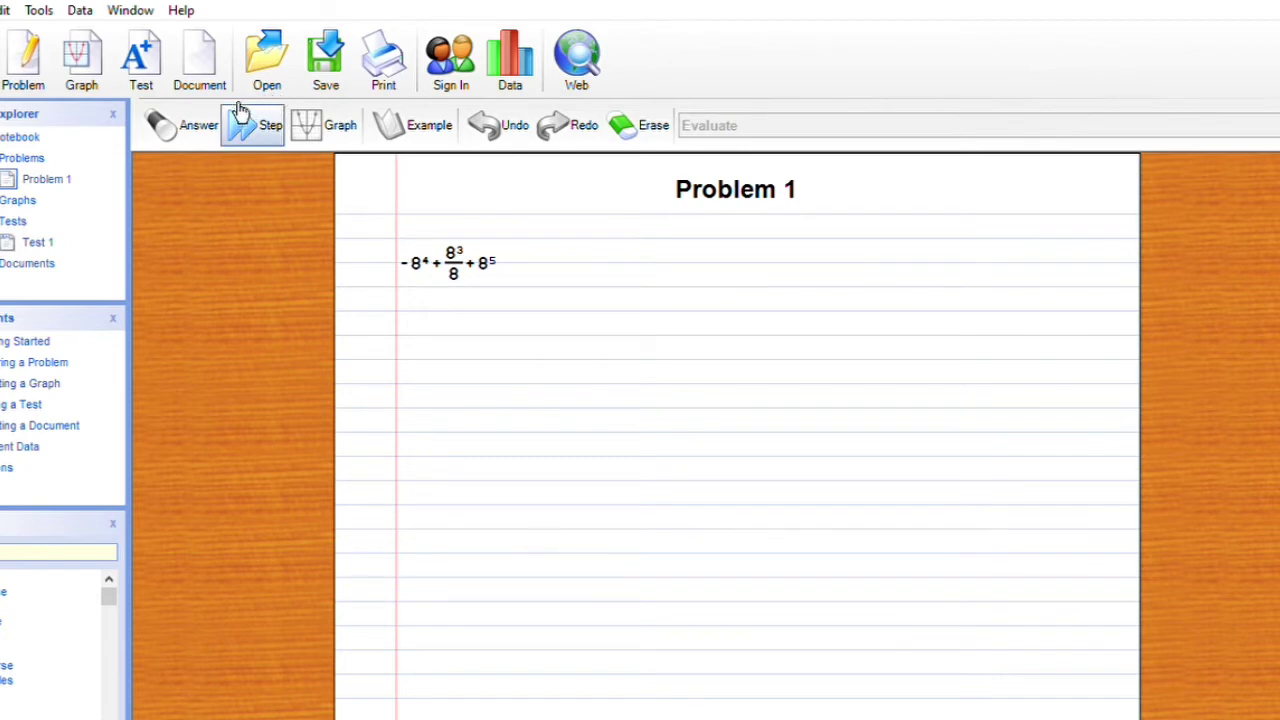
left_click(268, 120)
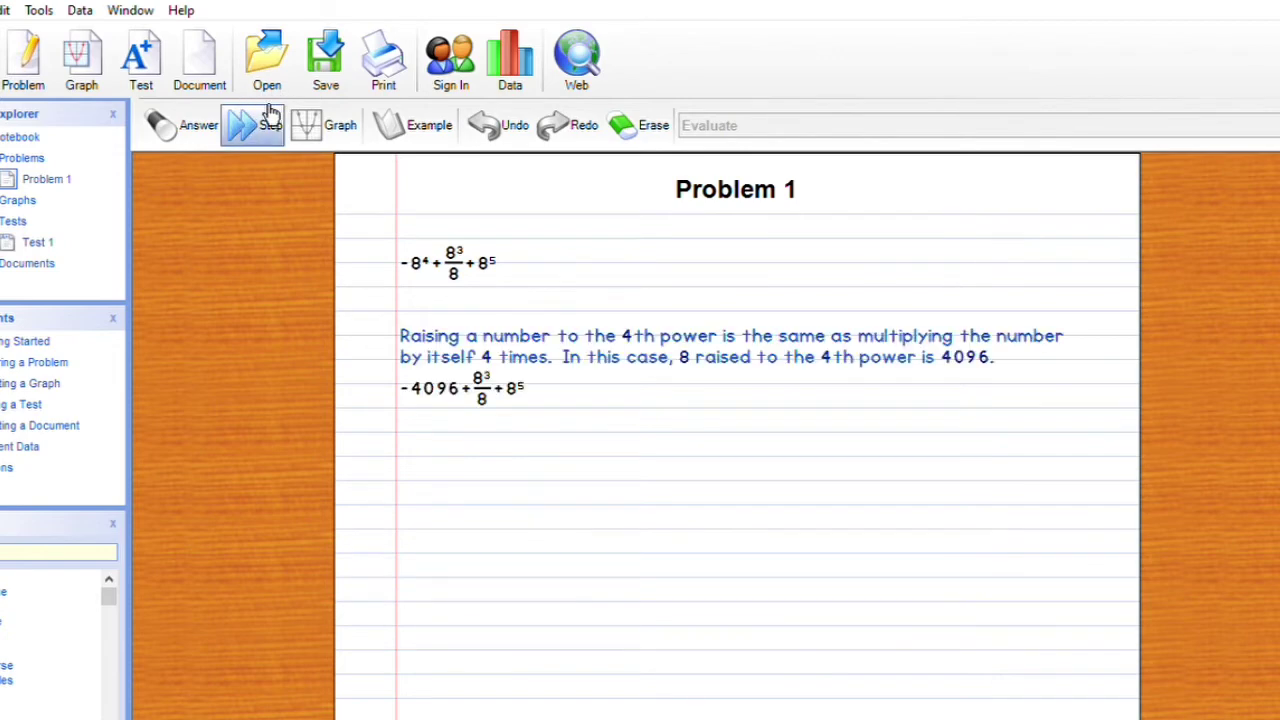
left_click(270, 115)
left_click(270, 115)
left_click(270, 115)
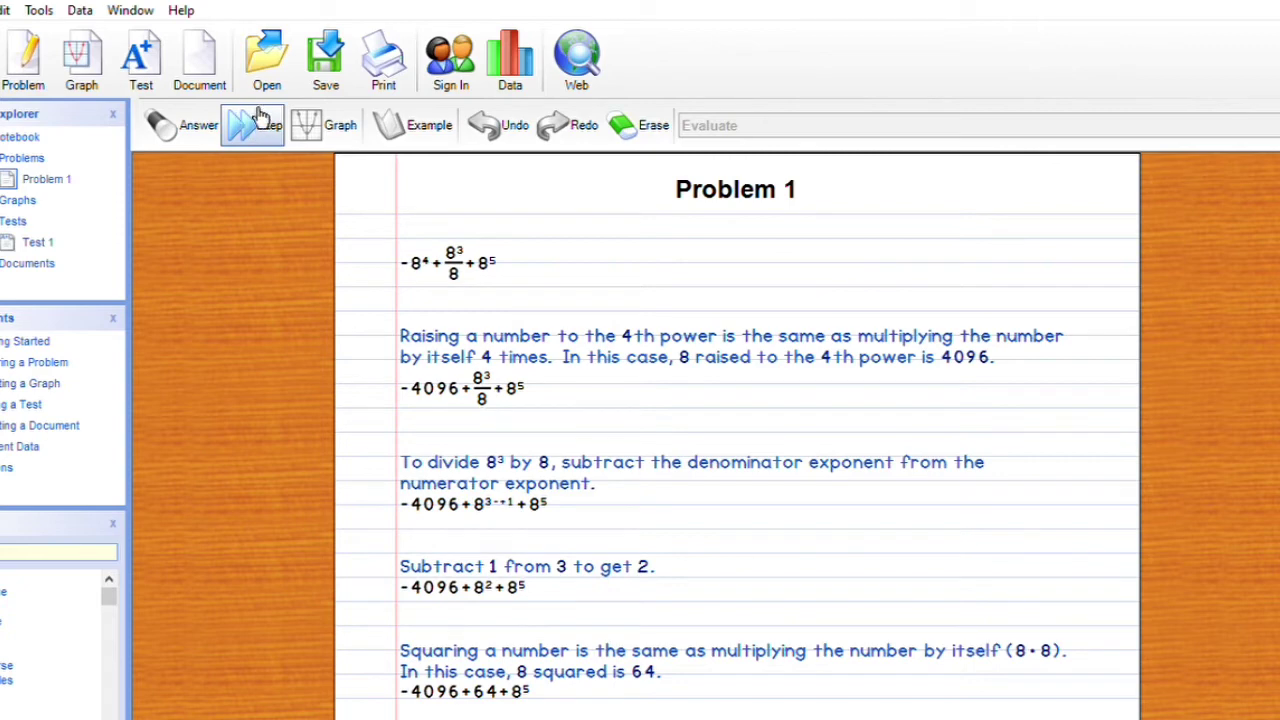
left_click(268, 120)
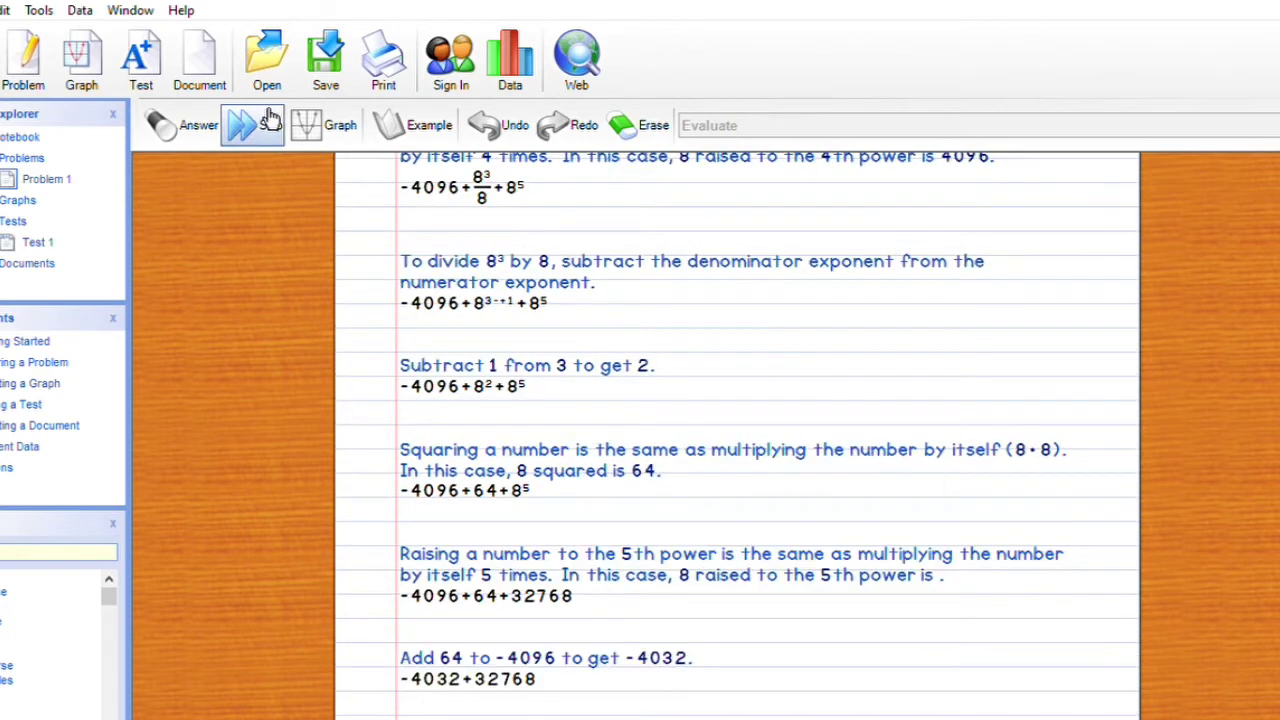
left_click(270, 118)
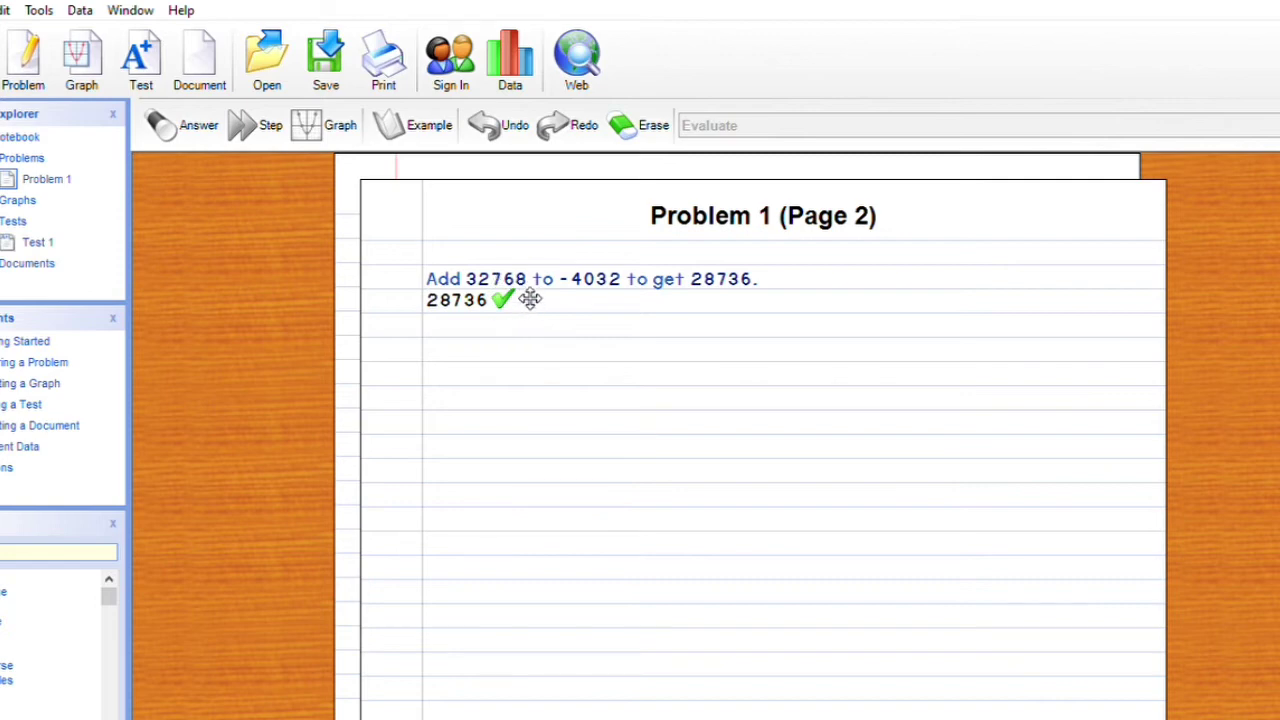
left_click(408, 156)
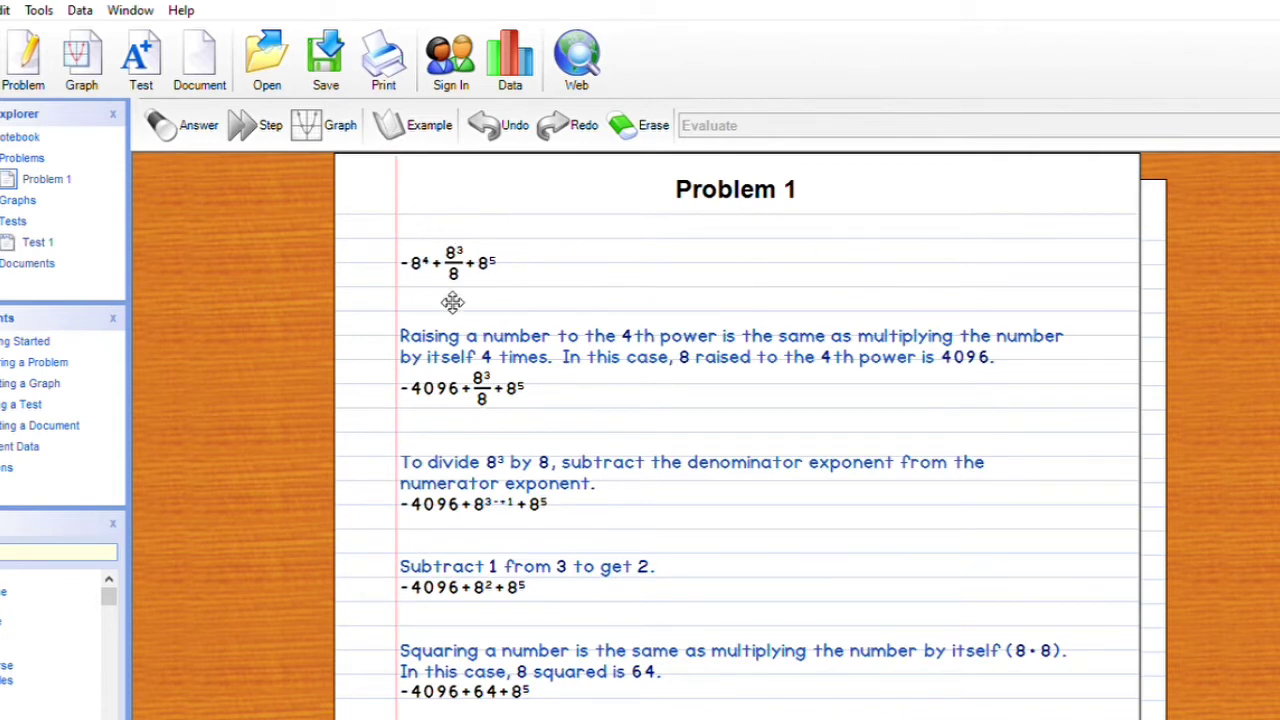
Open Test 1, clear its Simple Exponents section, and bring up the subject selection for the test
left_click(12, 221)
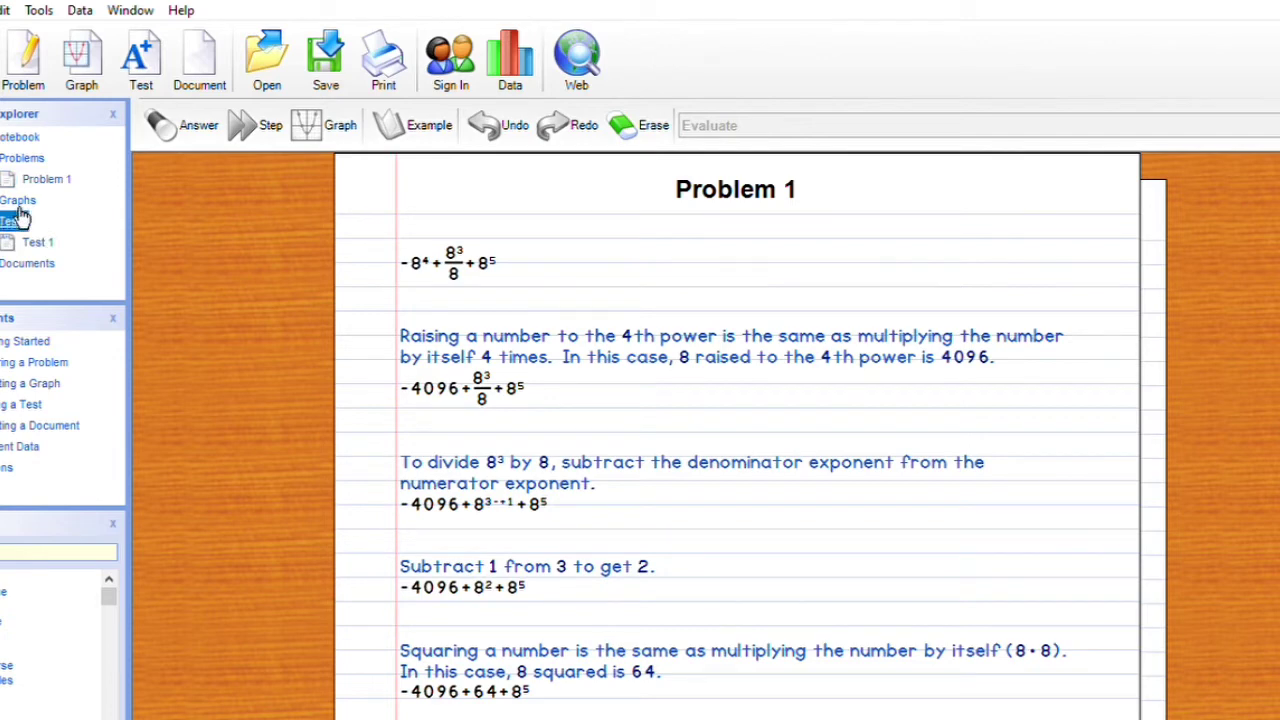
left_click(40, 240)
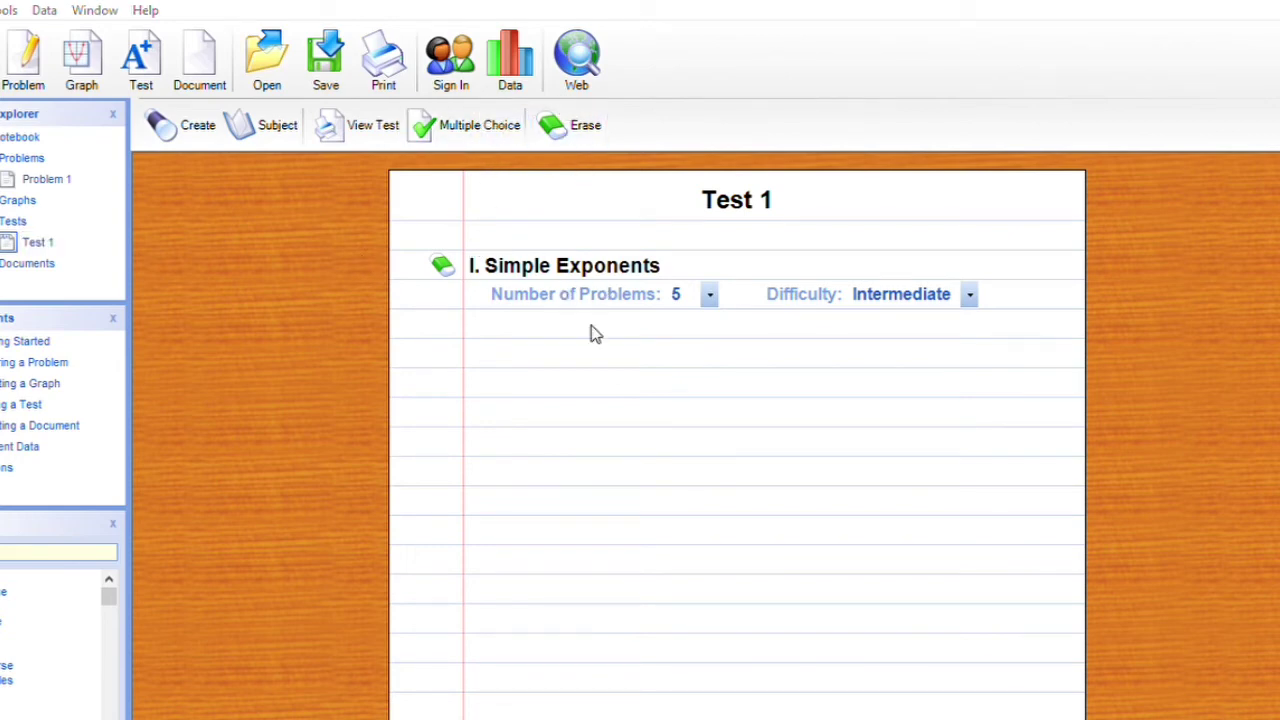
key("Return")
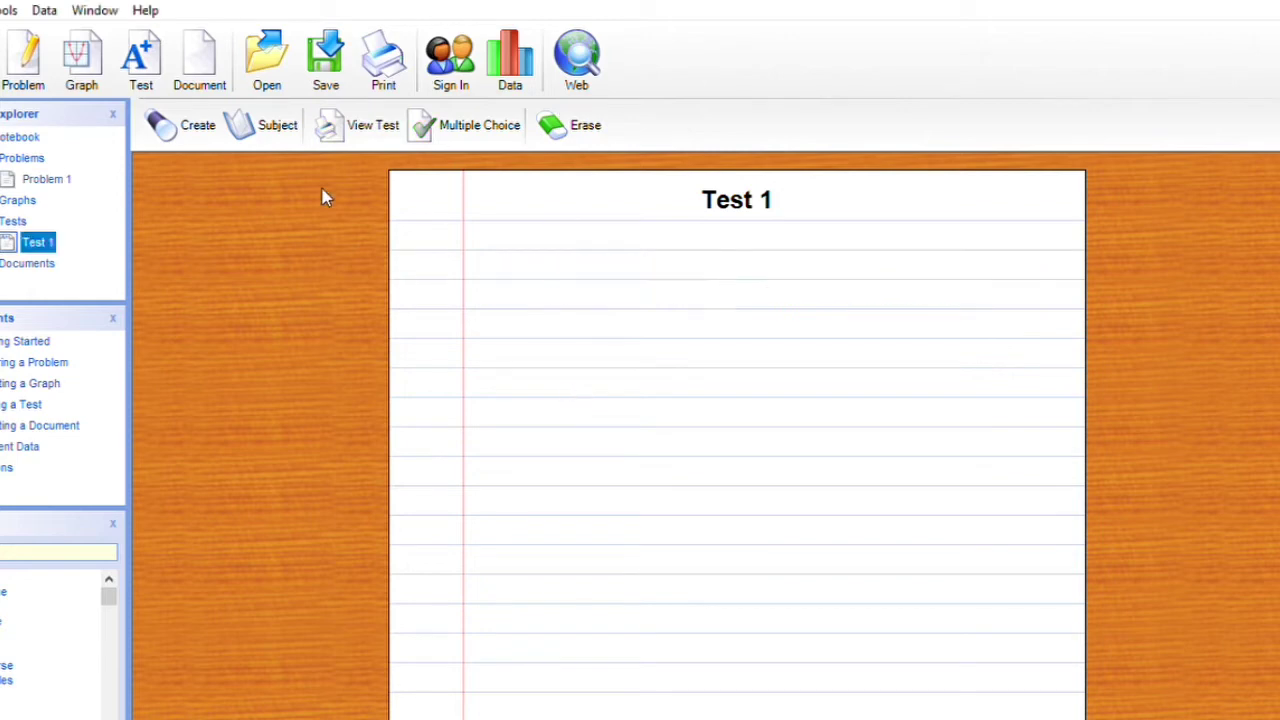
left_click(285, 132)
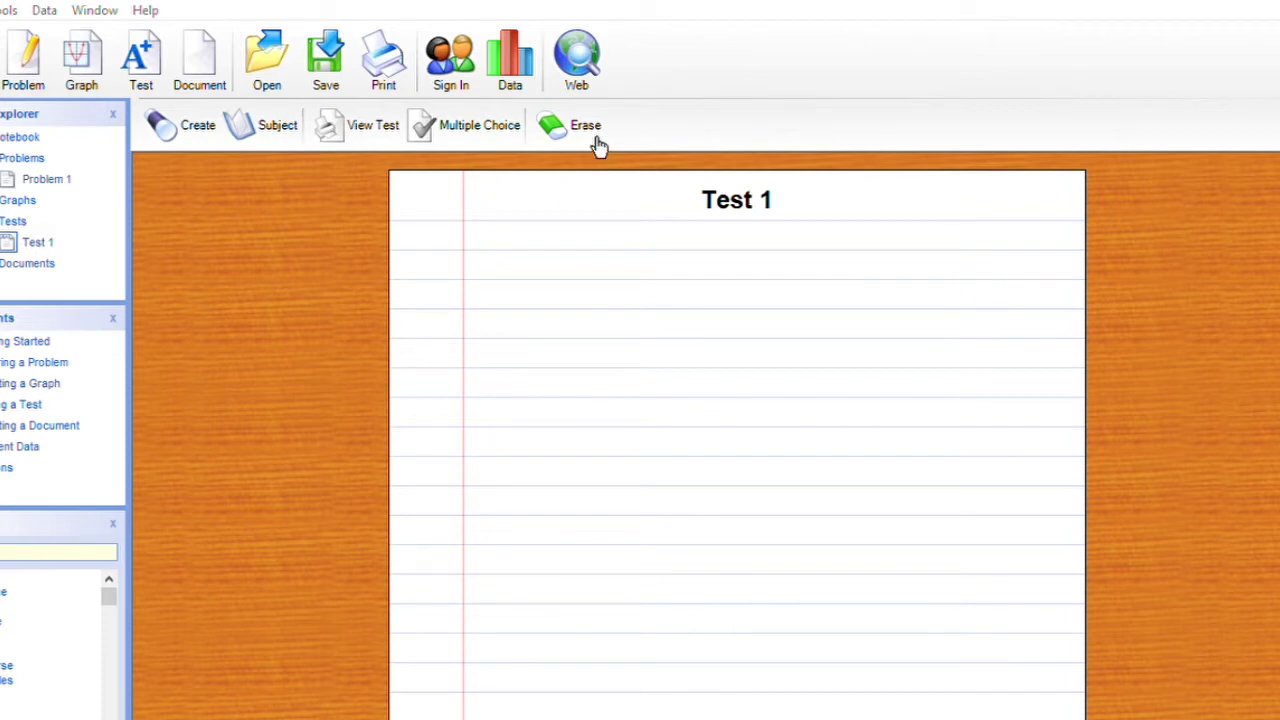
left_click(585, 229)
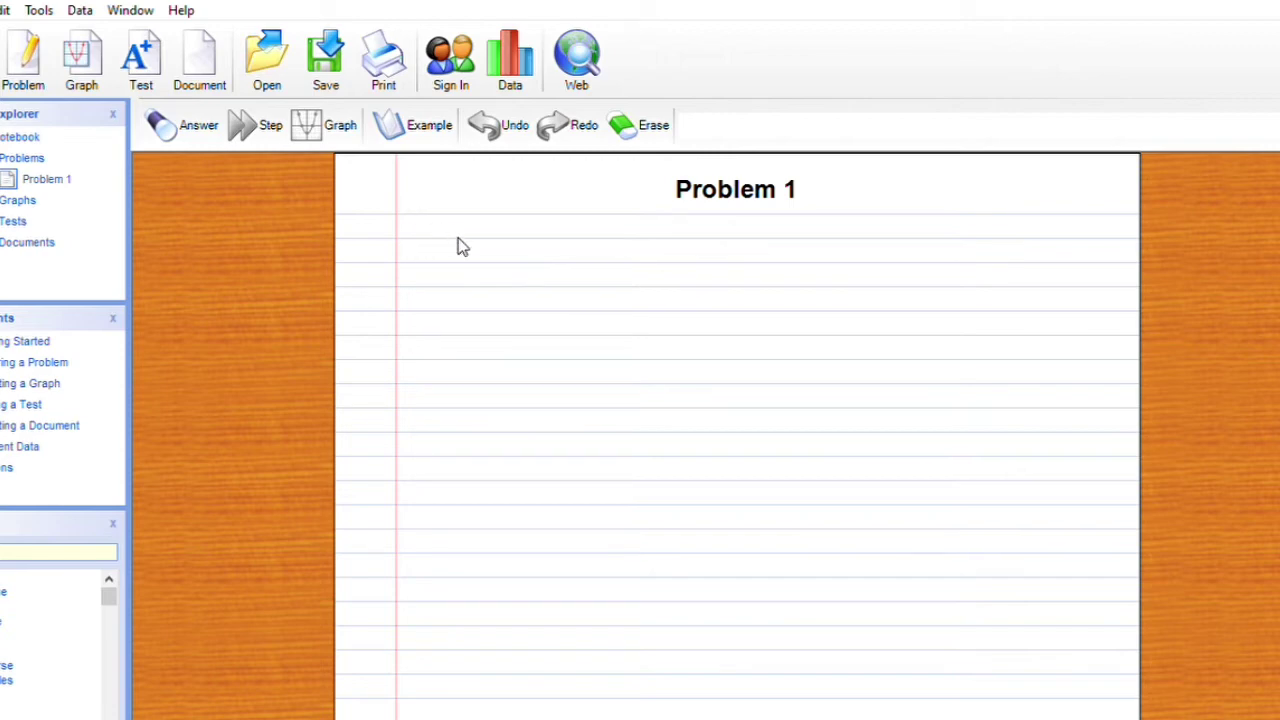
Fill Problem 1 with the example expression -9(-7-2a)-7(y-2) and simplify it step by step through the final answer
left_click(430, 122)
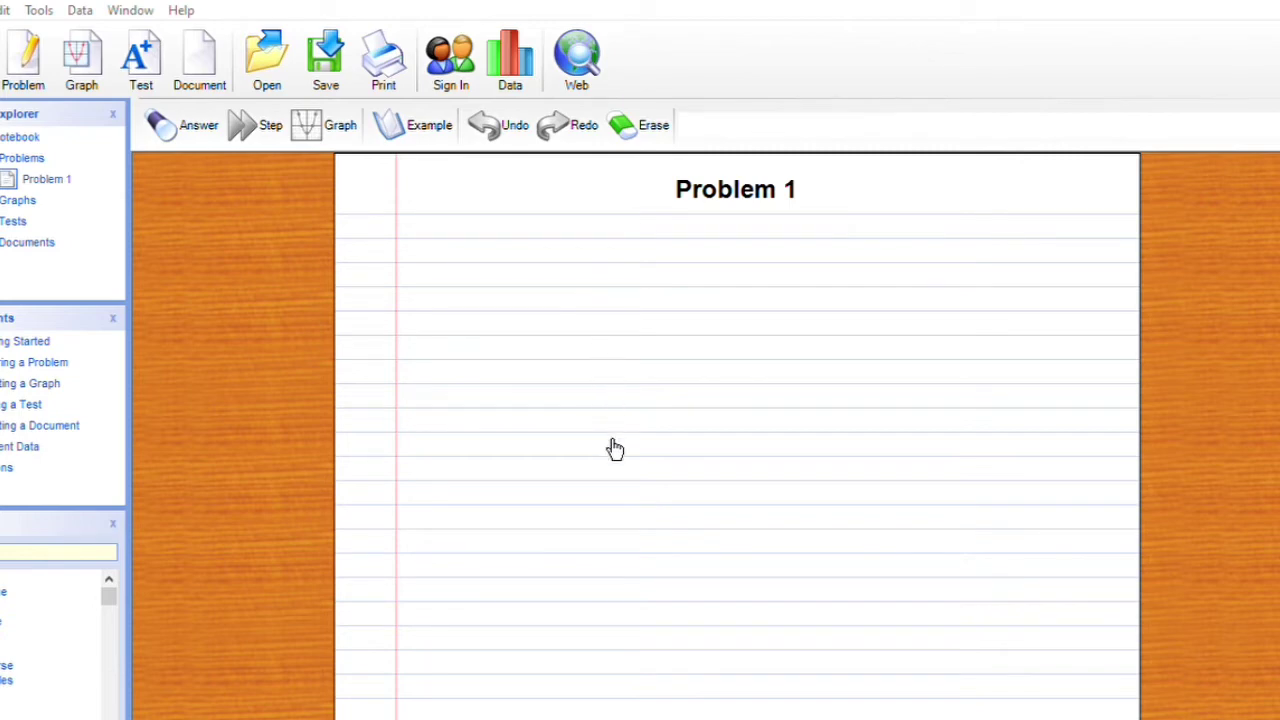
type("-9(-7-2a)-7(y-2)")
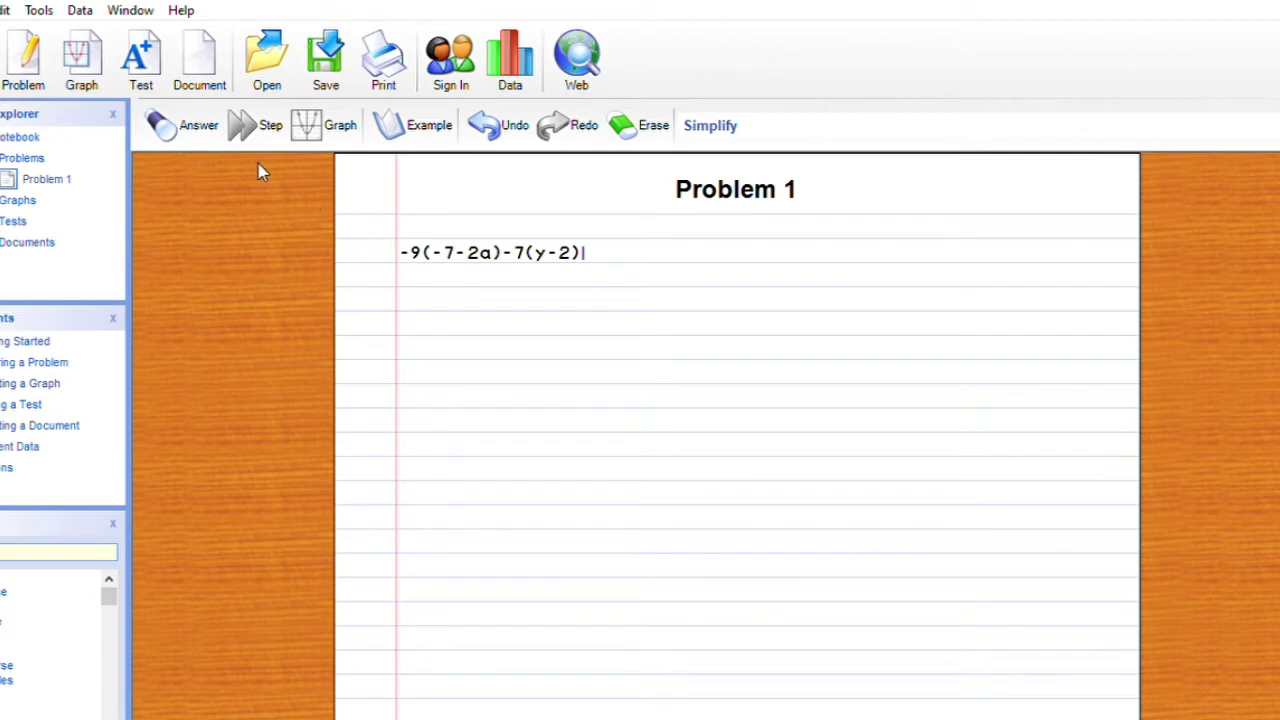
left_click(190, 120)
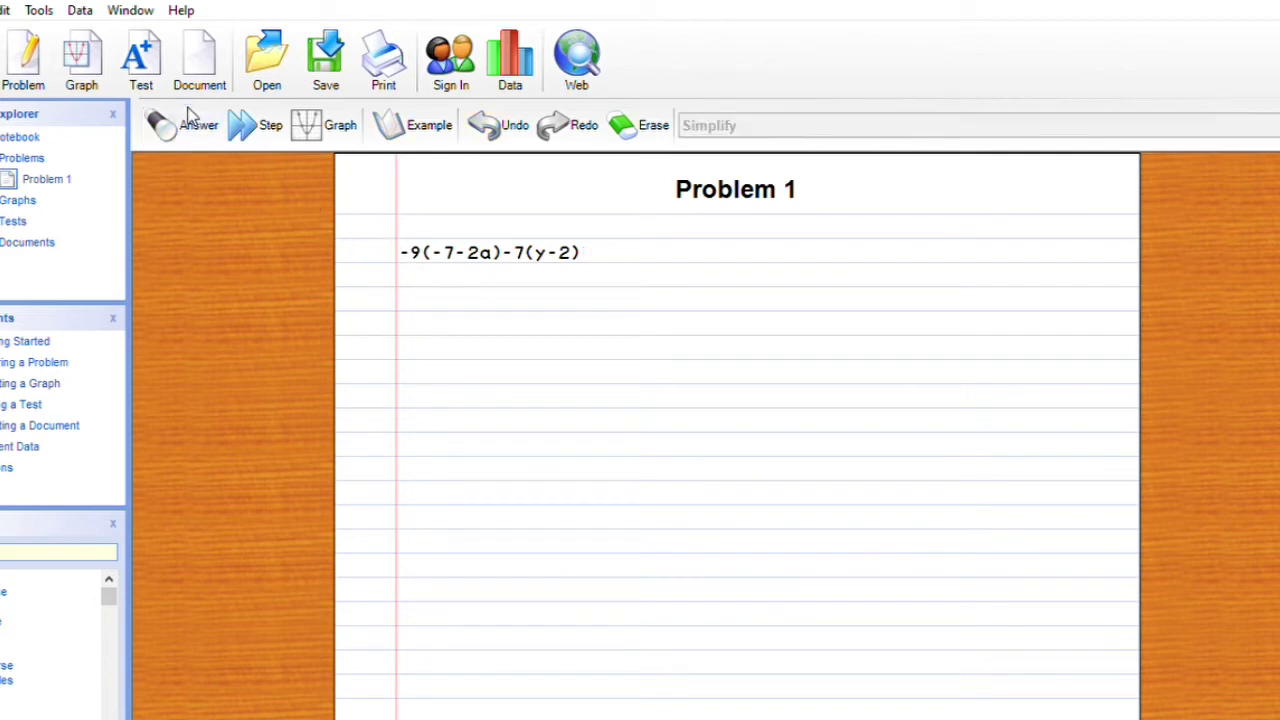
left_click(262, 122)
left_click(262, 122)
left_click(262, 122)
left_click(262, 122)
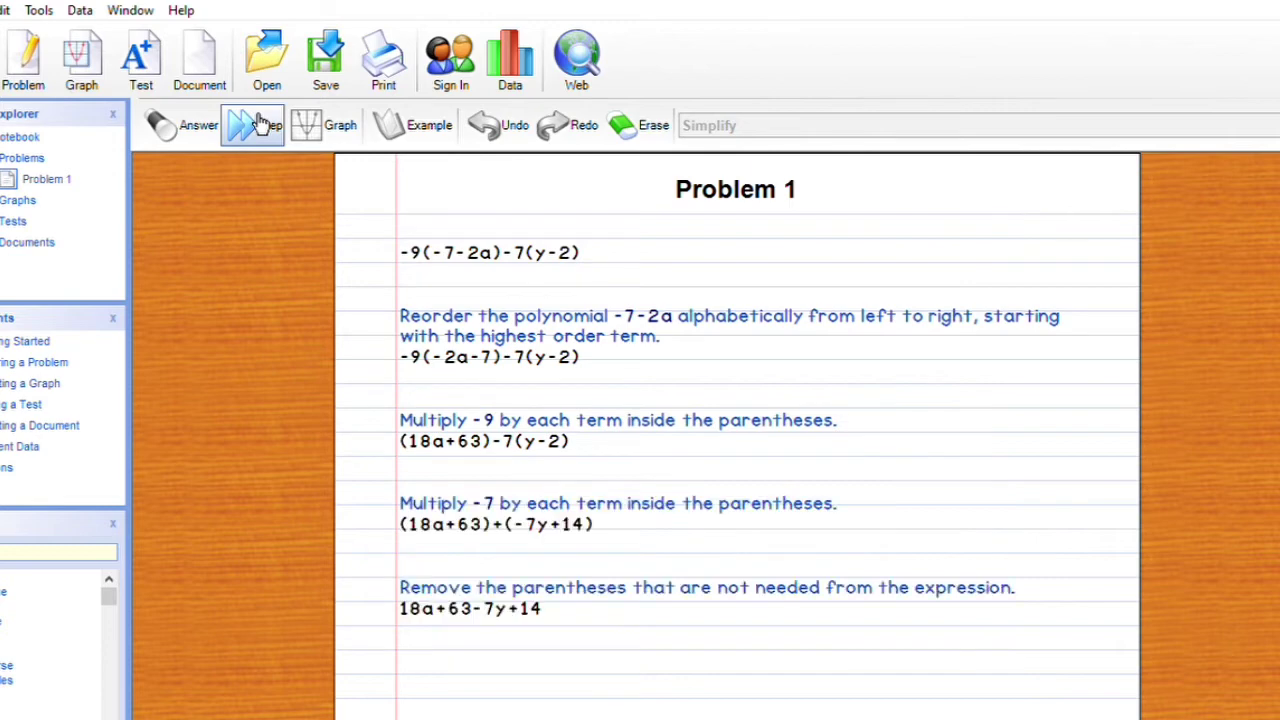
left_click(262, 122)
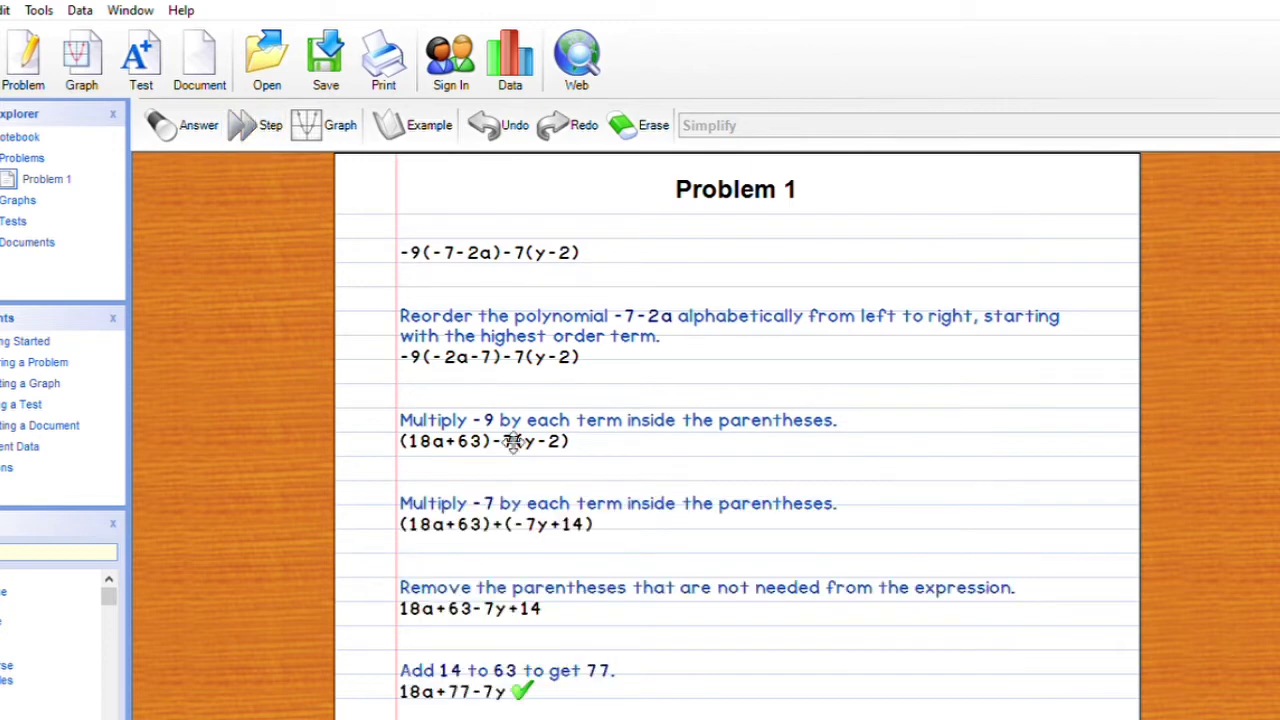
scroll(520, 557, "down", 3)
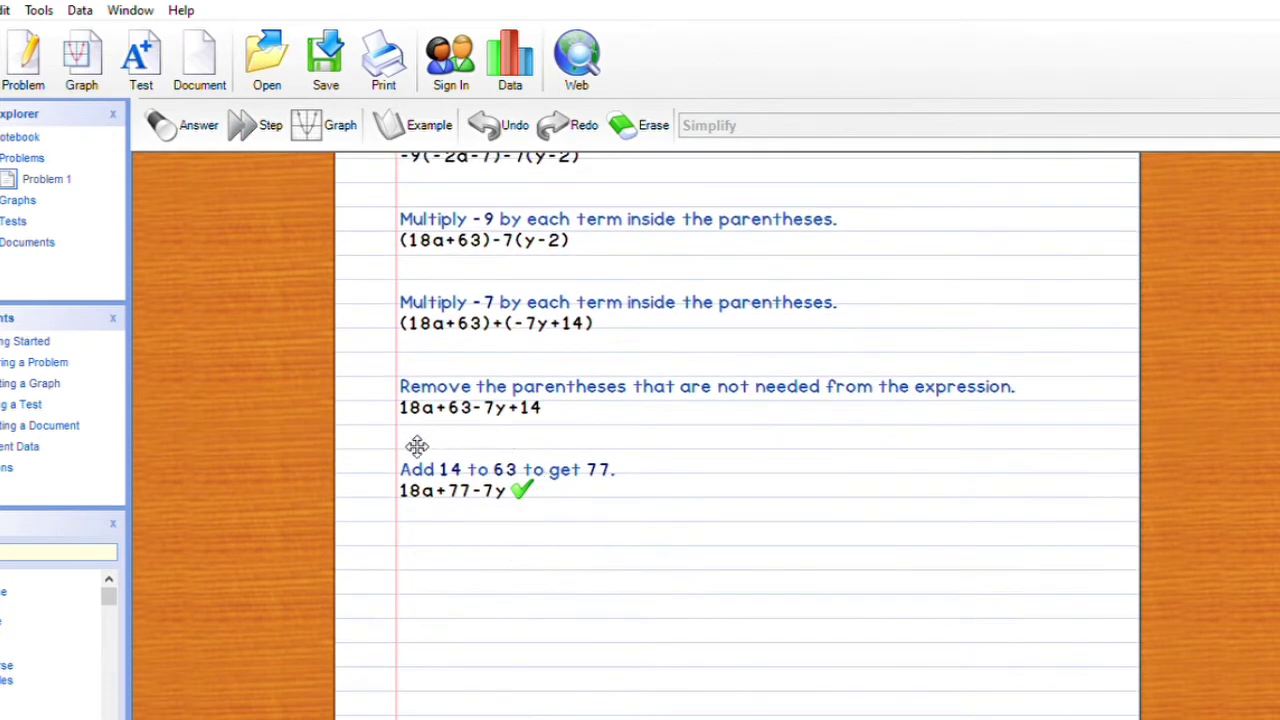
scroll(420, 485, "up", 3)
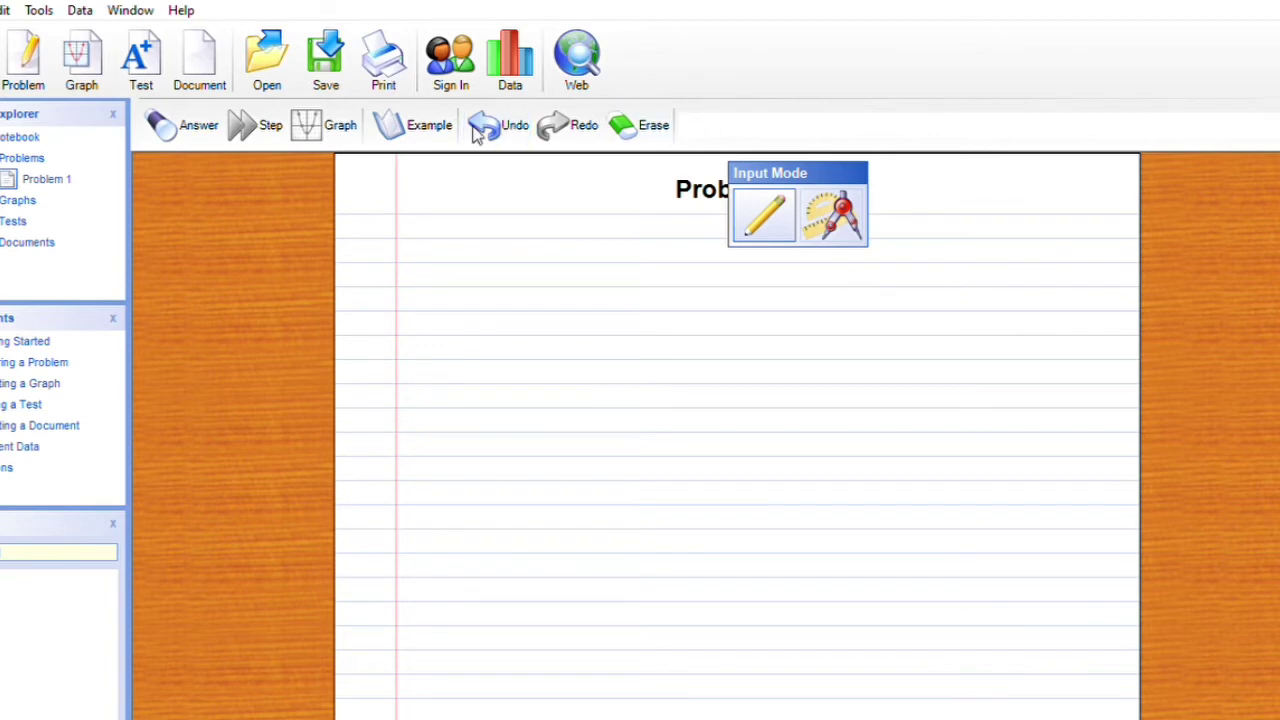
Load the midpoint example (-3,6)-(-4,5) into Problem 1 and reveal all of its solution steps one by one
left_click(384, 112)
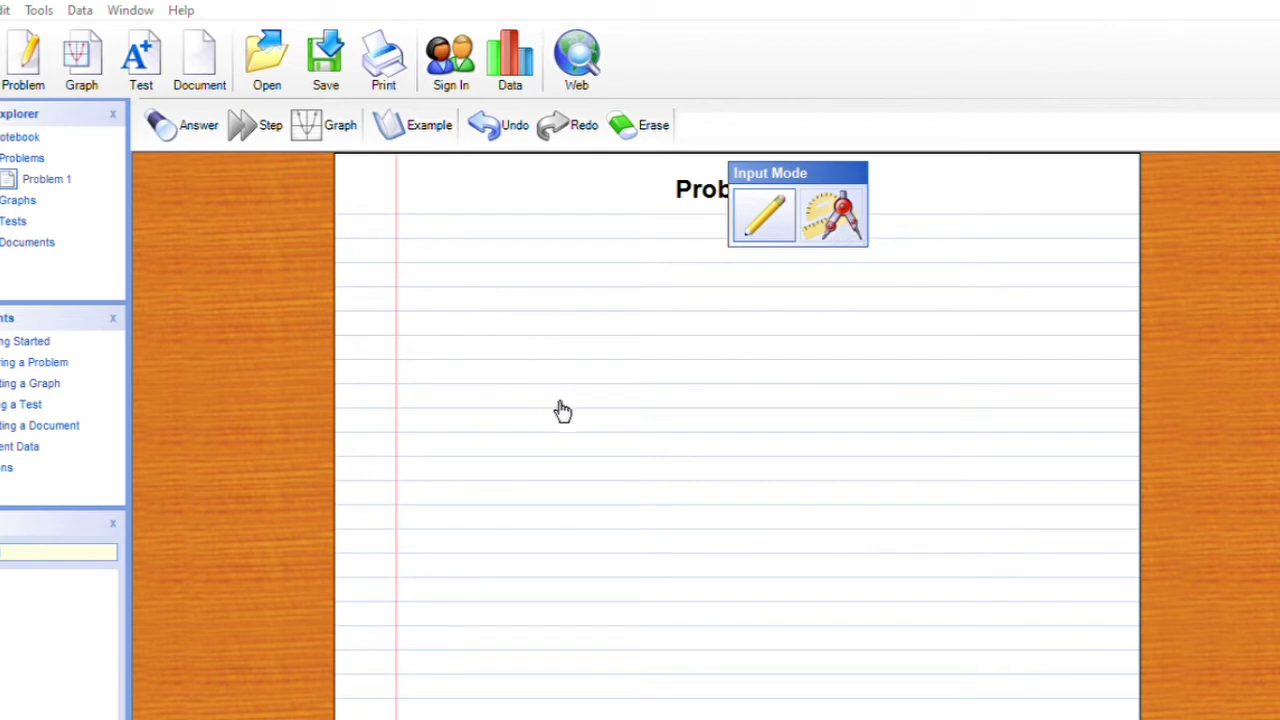
left_click(592, 378)
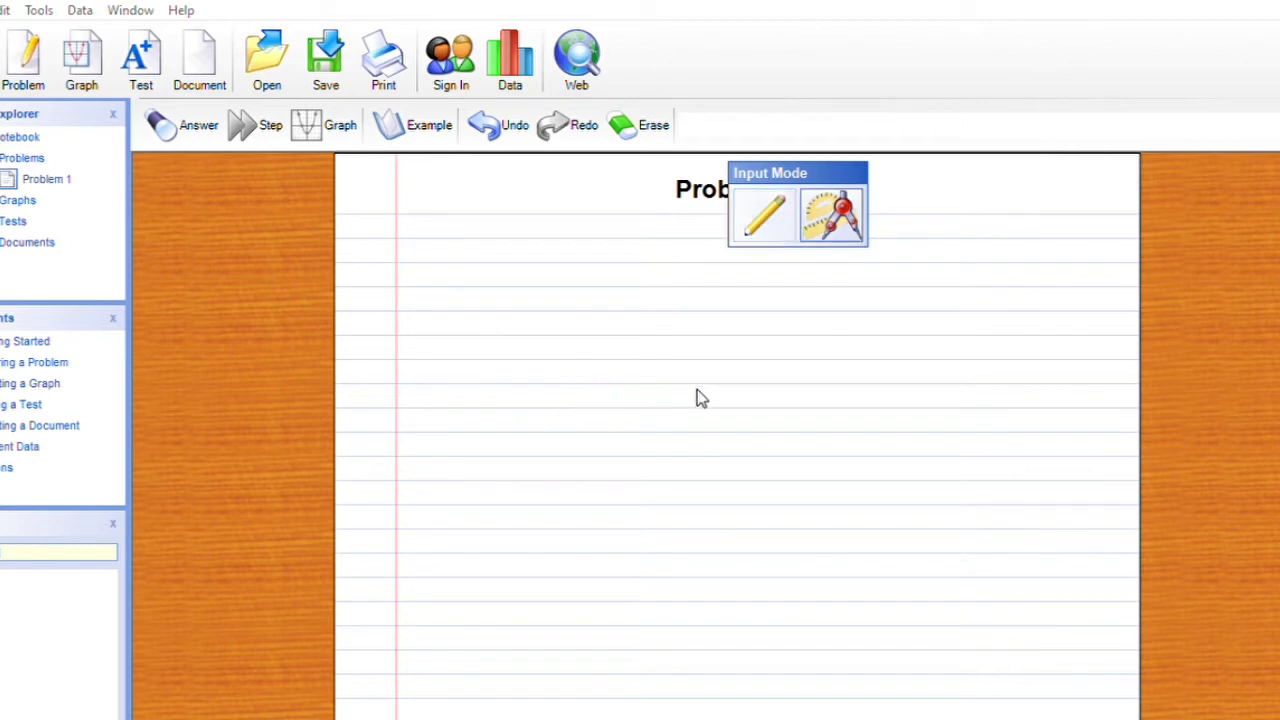
left_click(410, 125)
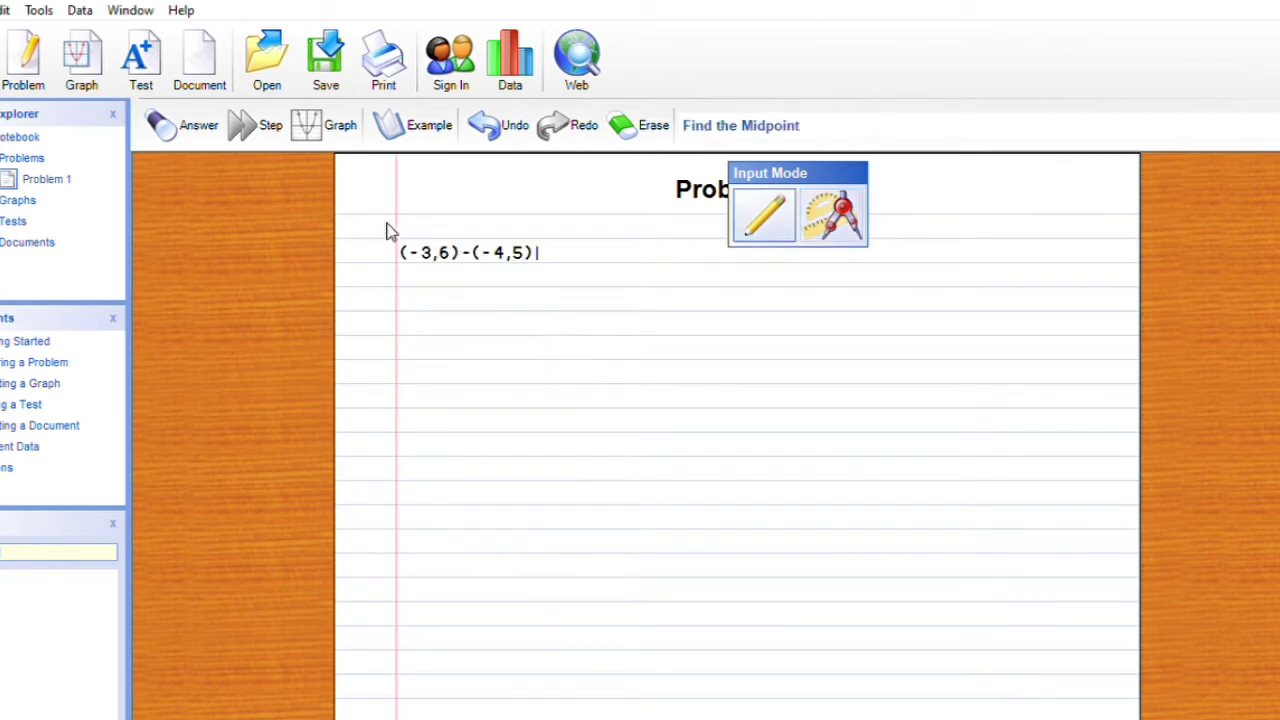
left_click(196, 123)
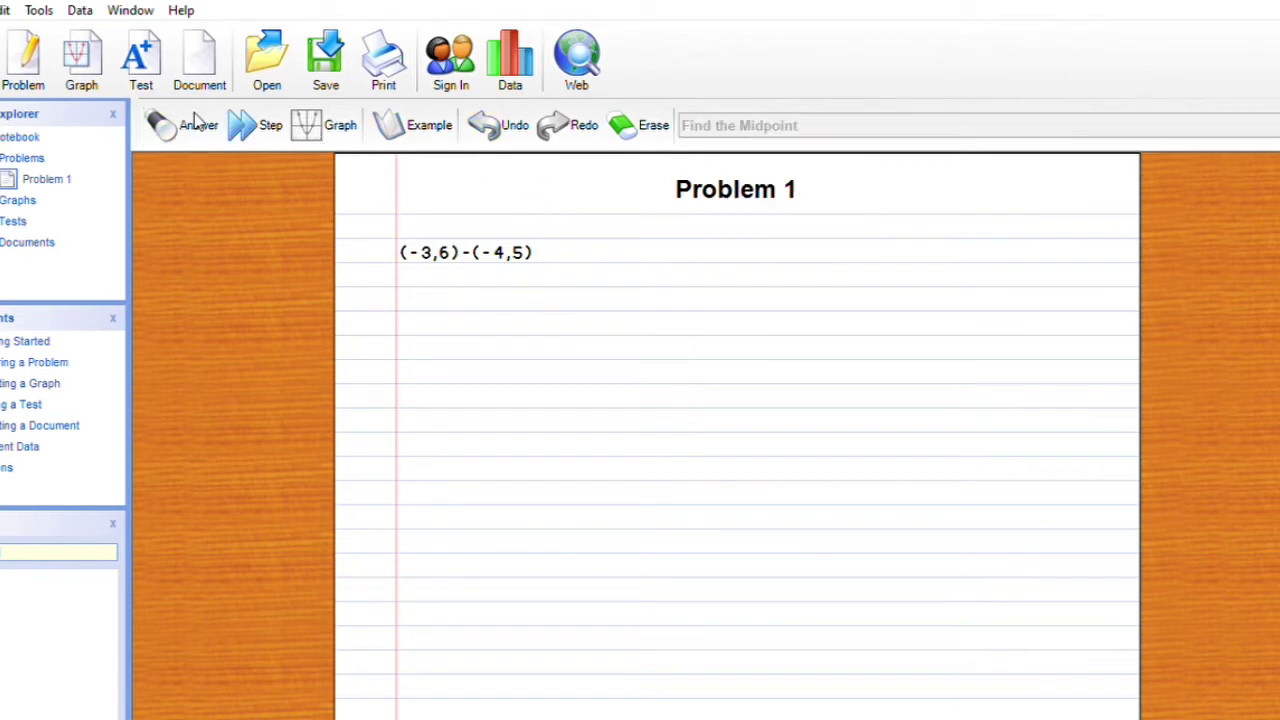
left_click(270, 122)
left_click(270, 122)
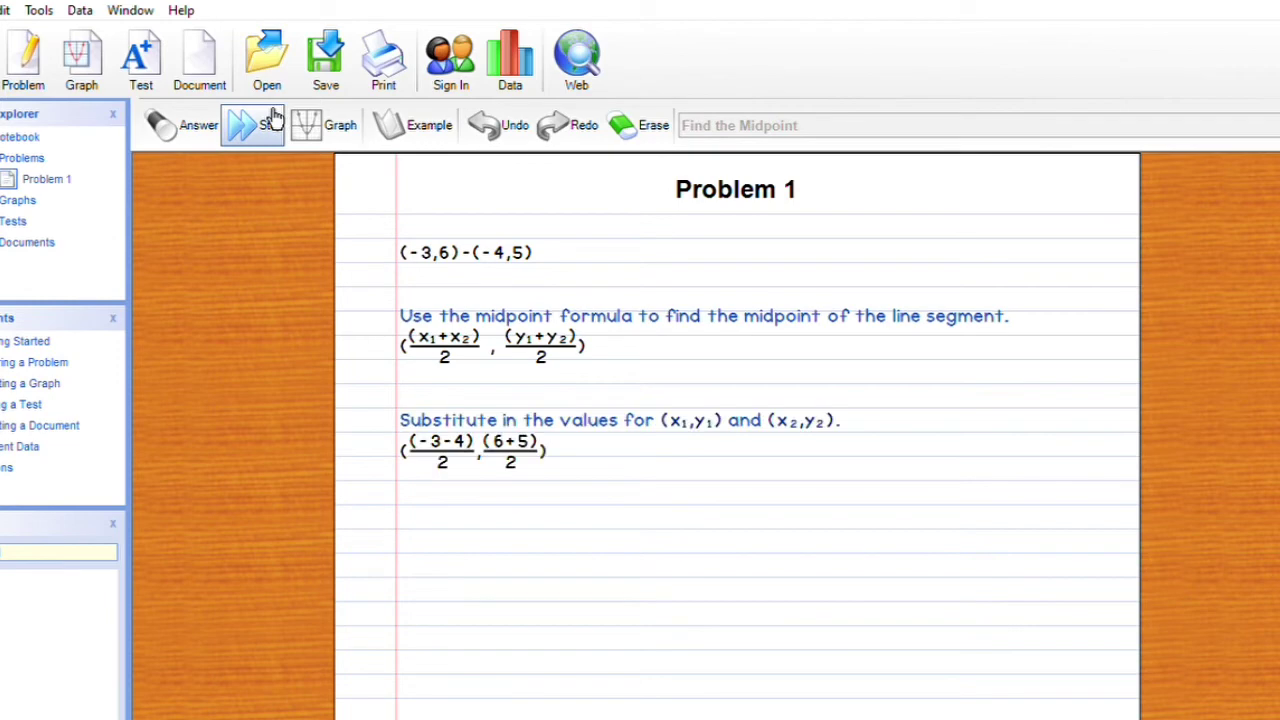
left_click(270, 122)
left_click(270, 122)
left_click(270, 122)
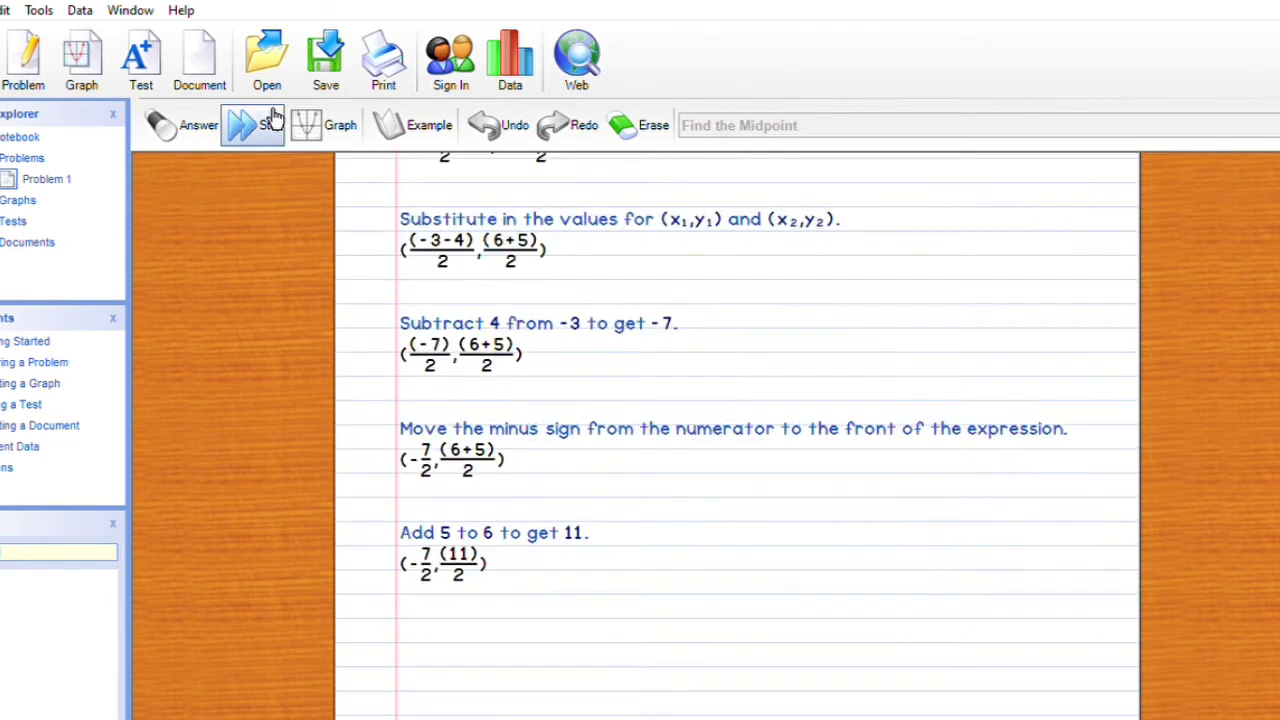
left_click(268, 120)
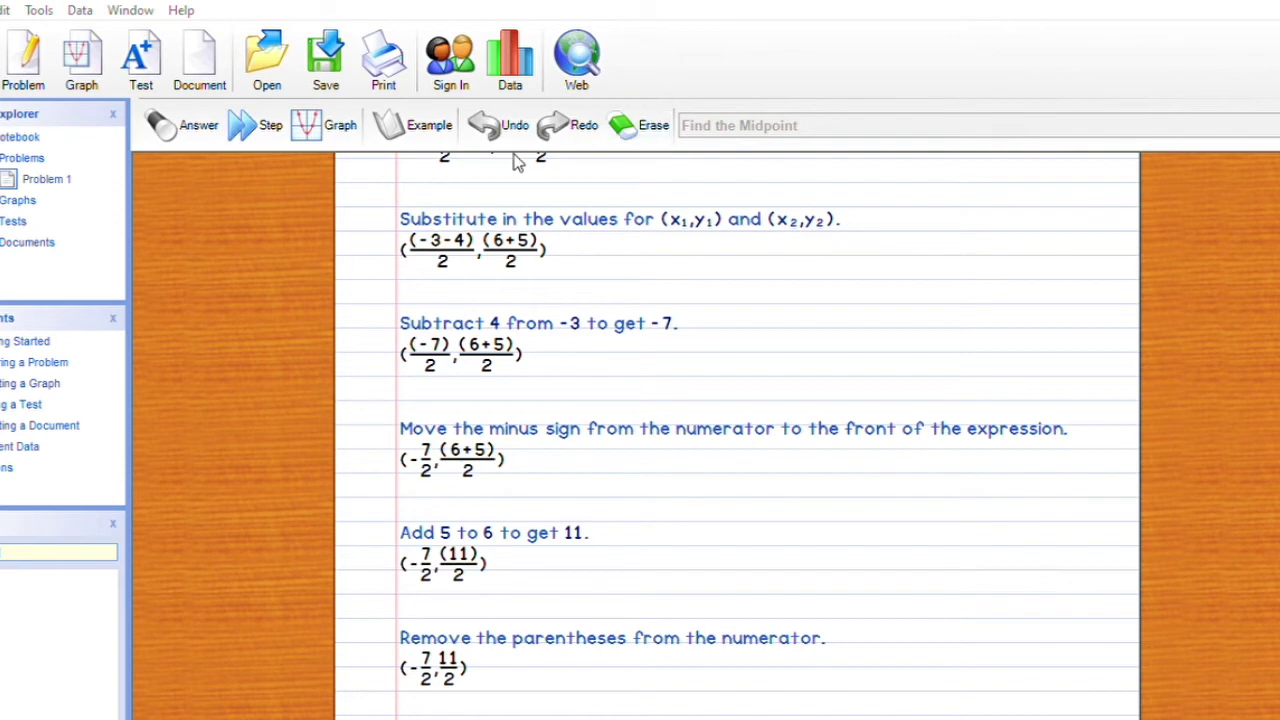
Set up a fresh midpoint problem (9,0)-(-4,5) and reveal its solution steps through the simplified midpoint
key("ctrl+n")
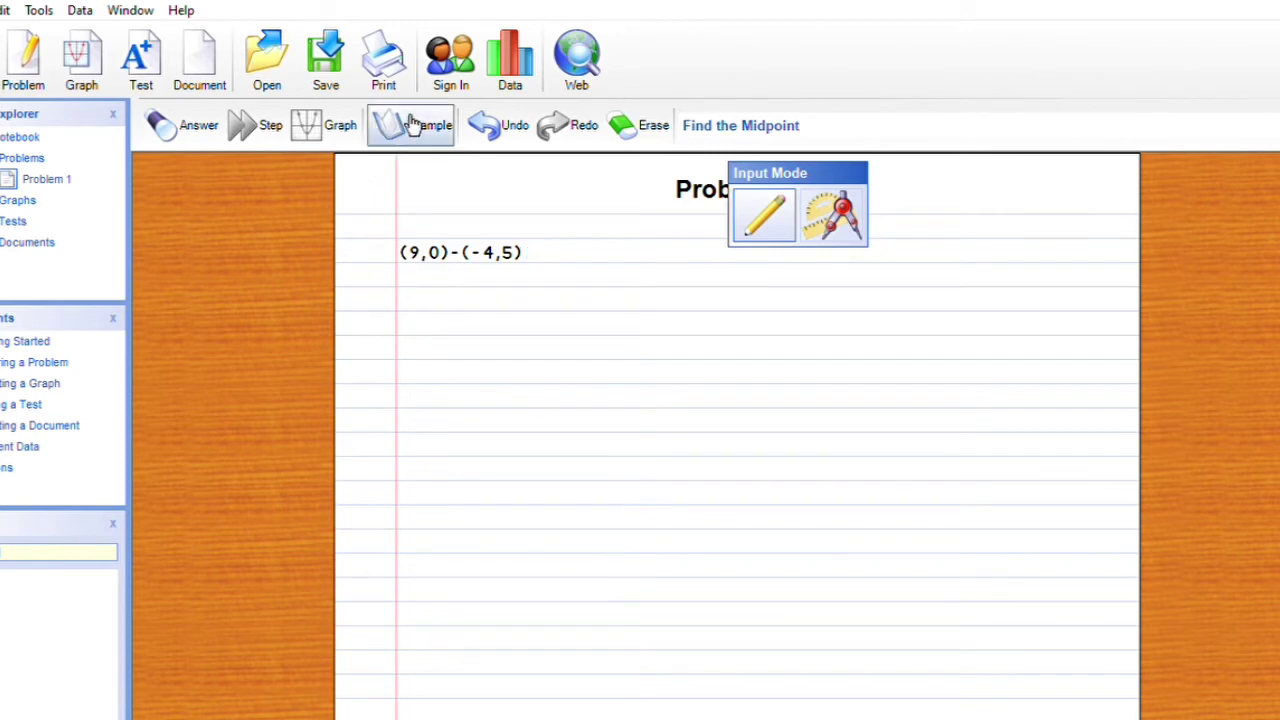
left_click(232, 122)
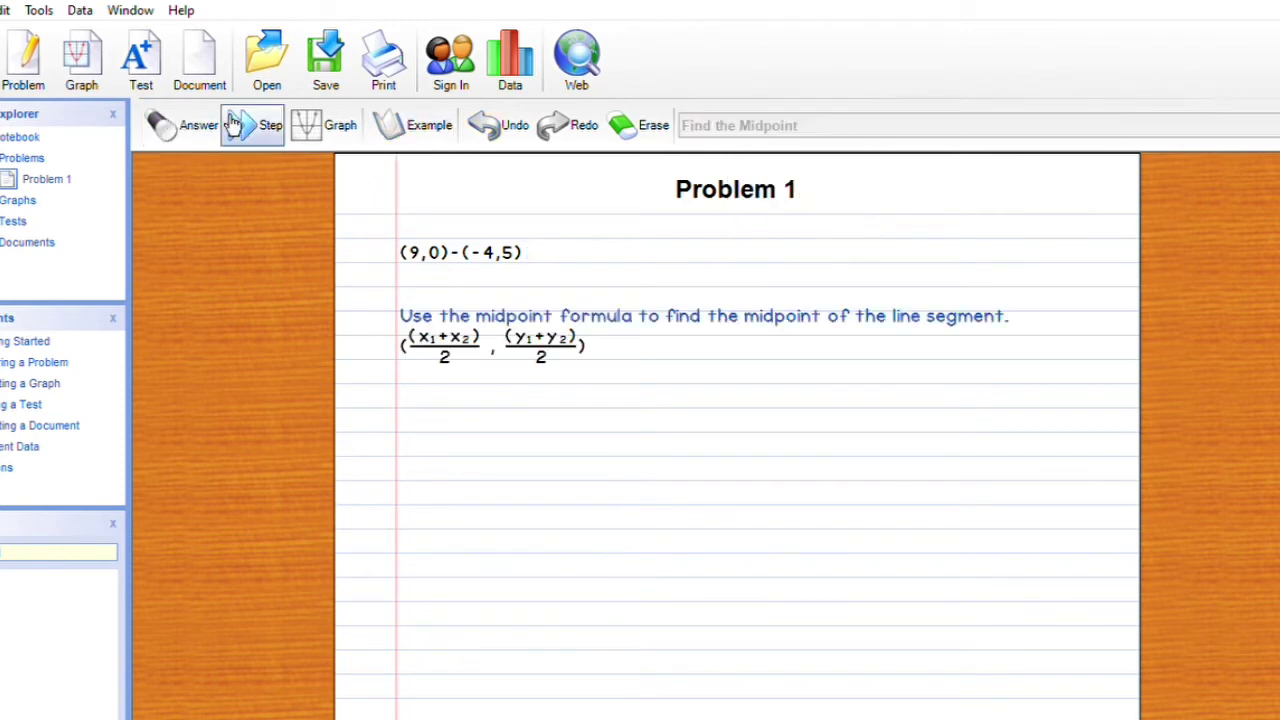
left_click(232, 122)
left_click(232, 122)
left_click(232, 122)
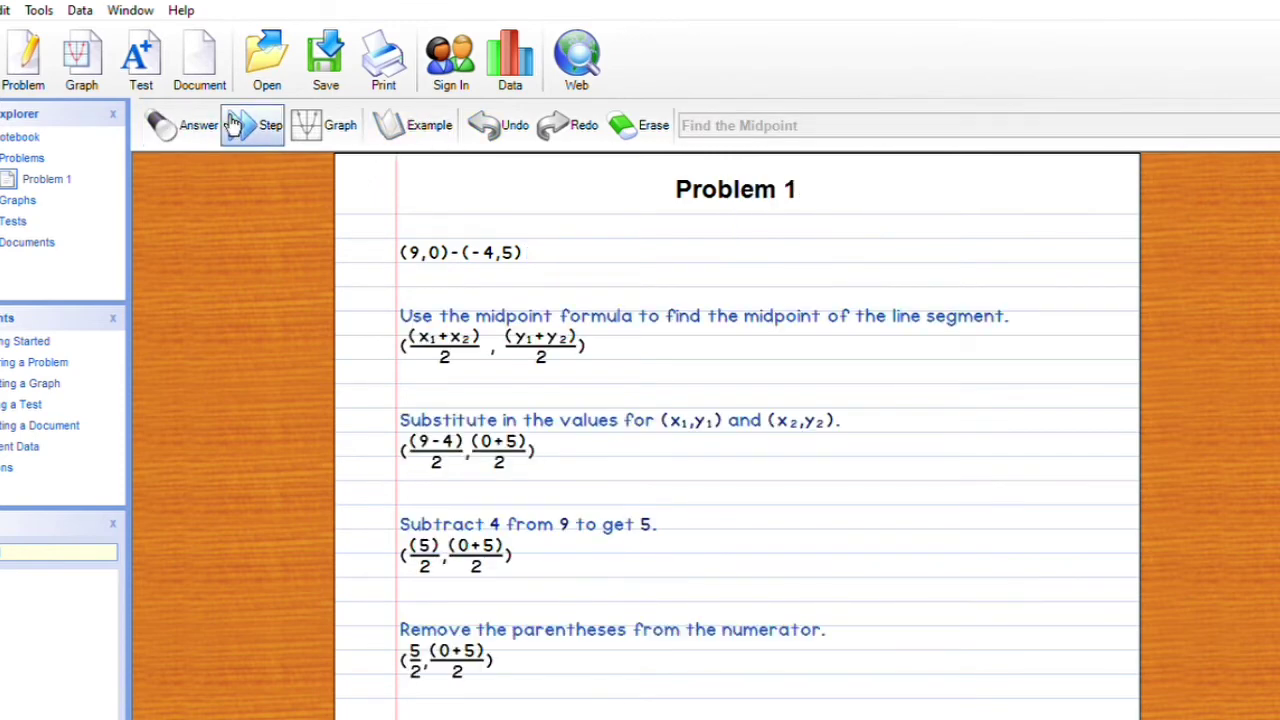
left_click(232, 122)
left_click(232, 122)
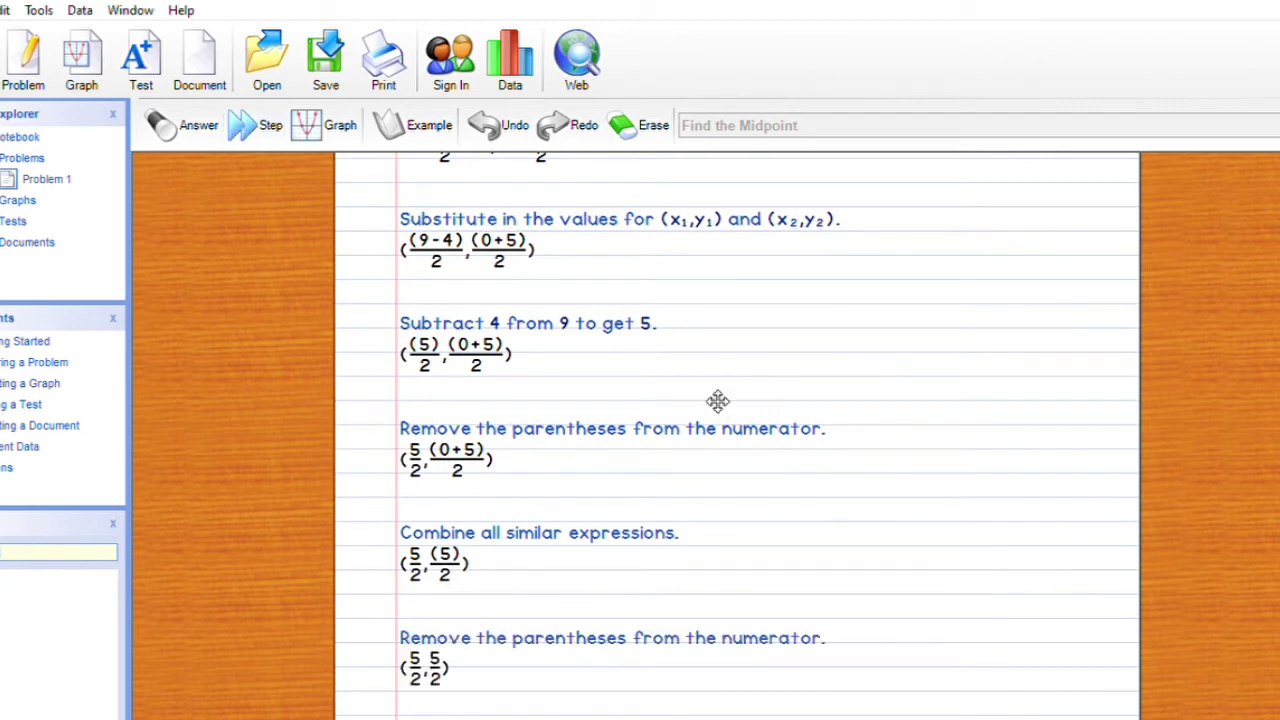
Clear Problem 1 and load the distance-between-two-points example (5,4),(5,6)
left_click(655, 127)
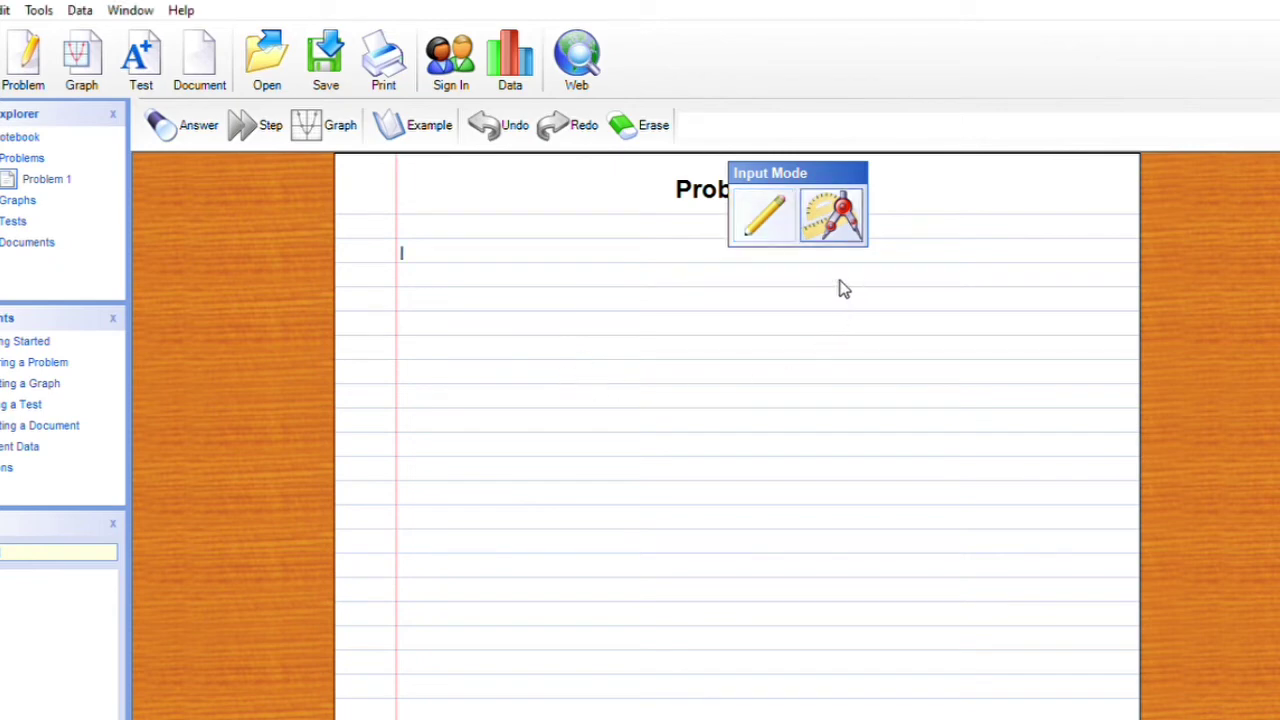
left_click(340, 124)
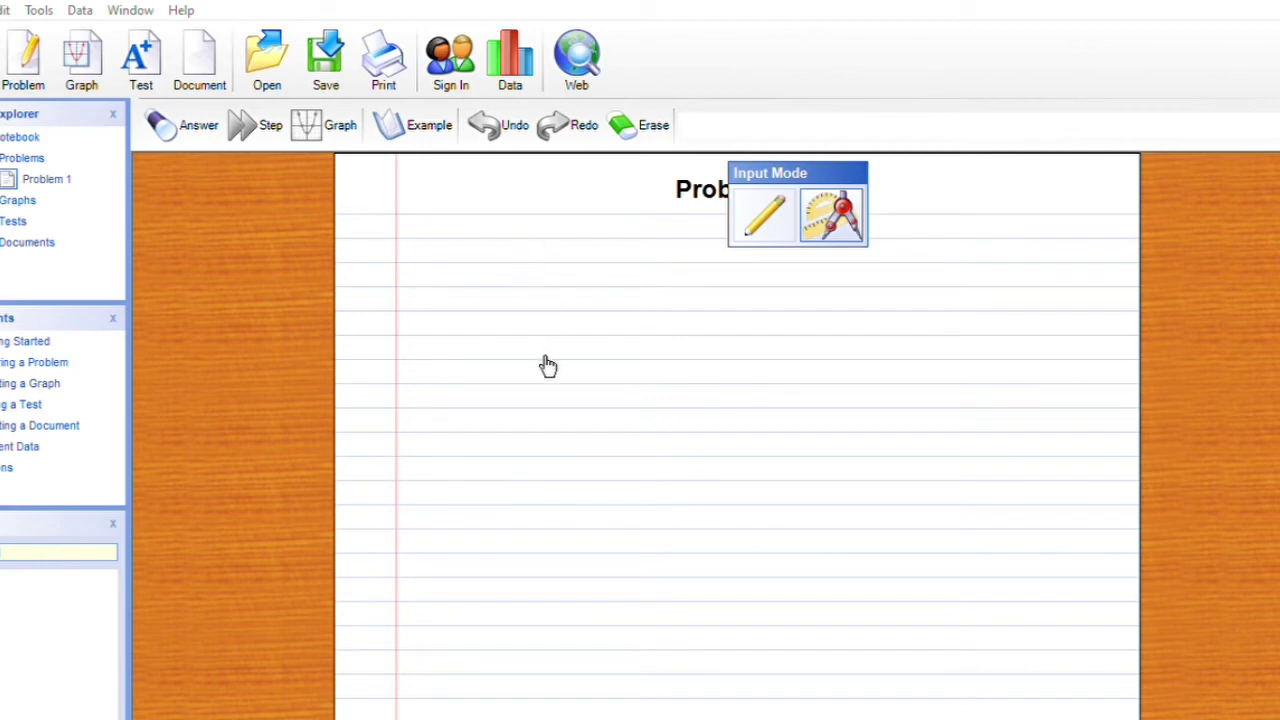
type("(5,4),(5,6)")
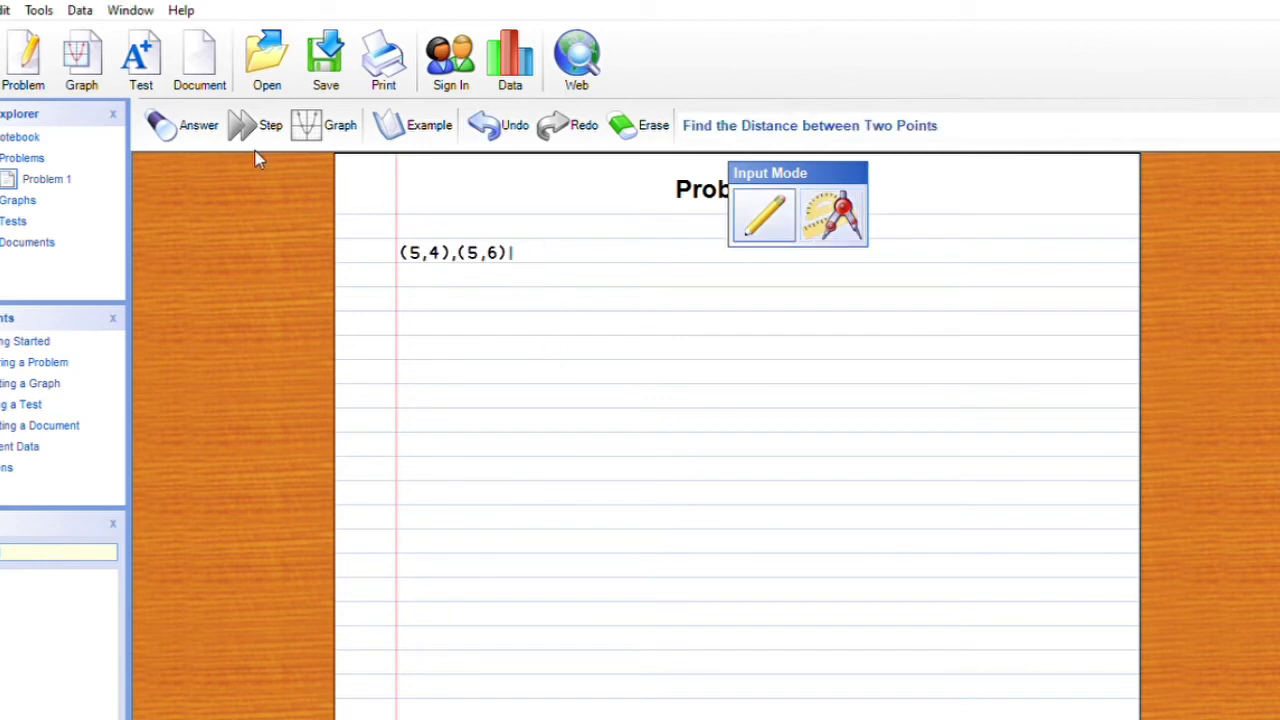
Solve the distance problem step by step through the simplified distance, and request its graph
left_click(202, 128)
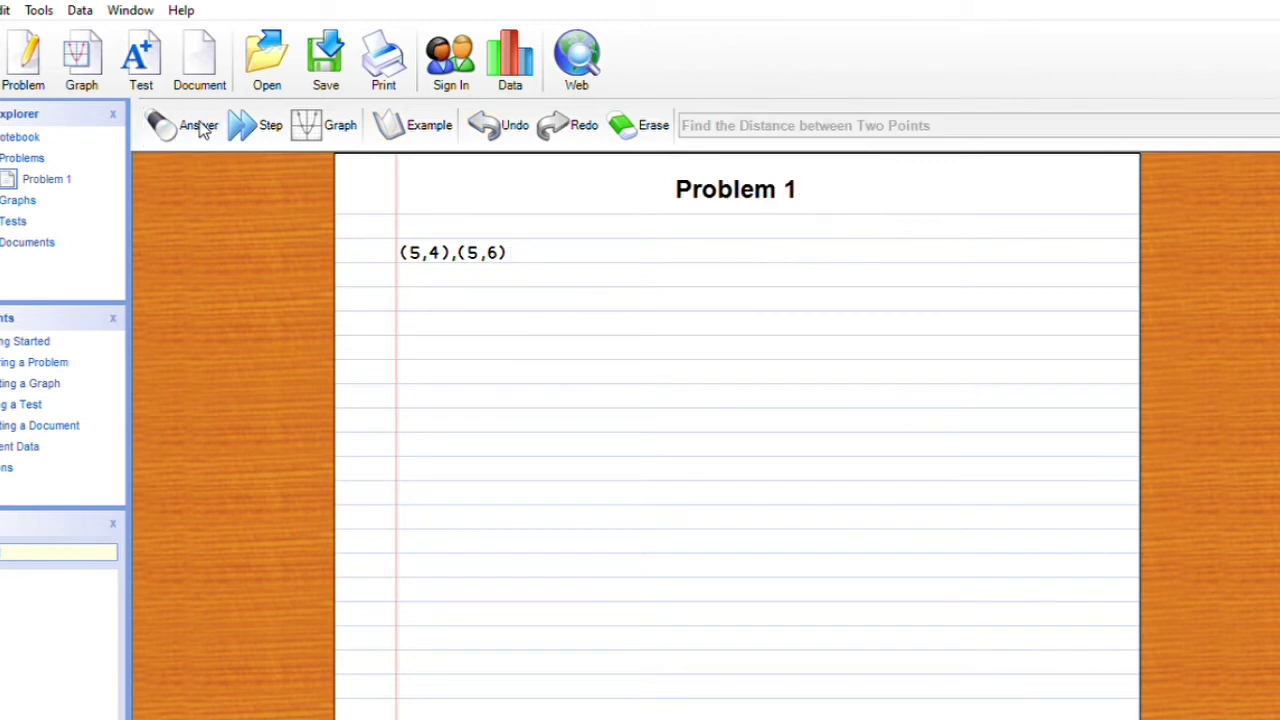
left_click(276, 131)
left_click(276, 124)
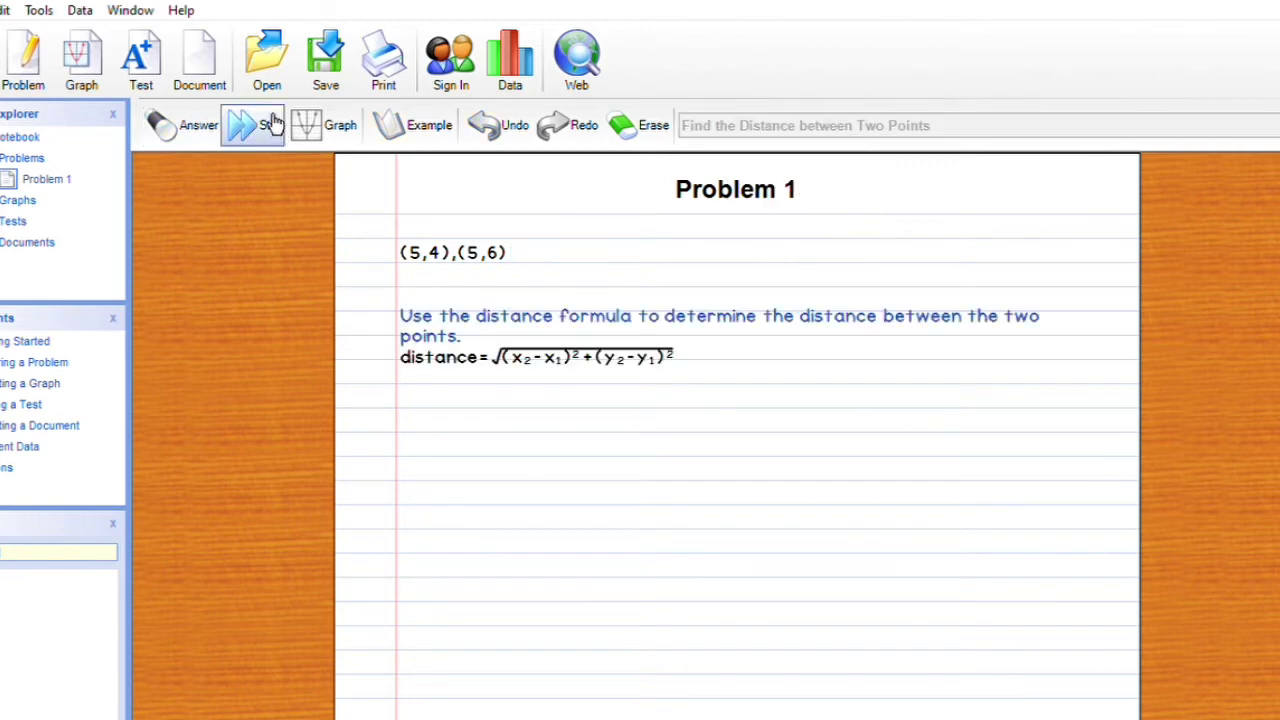
left_click(275, 124)
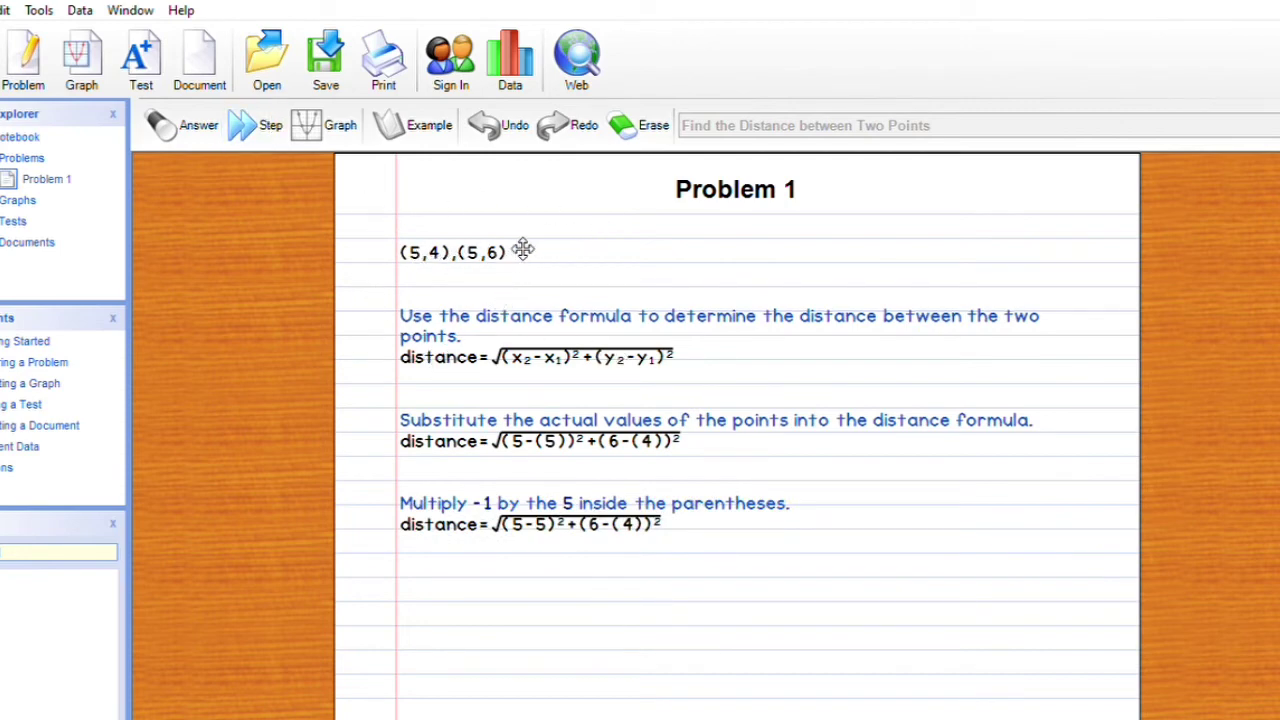
left_click(268, 122)
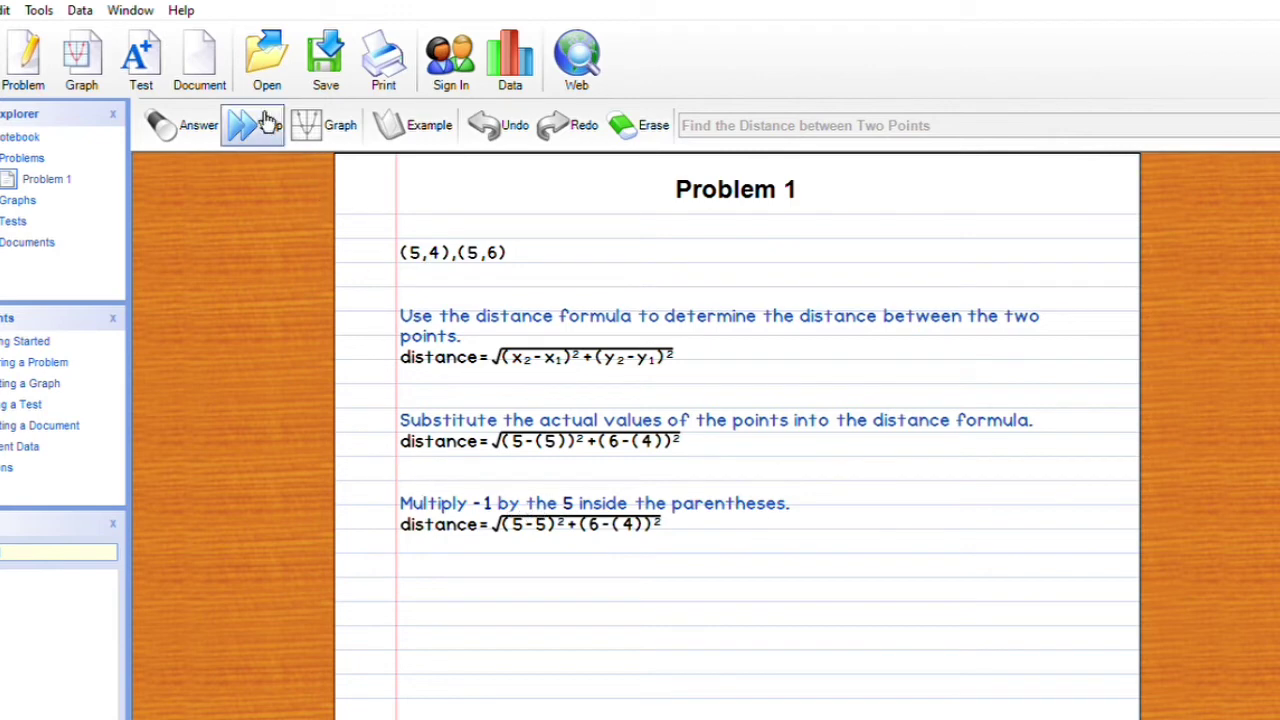
left_click(268, 122)
left_click(268, 122)
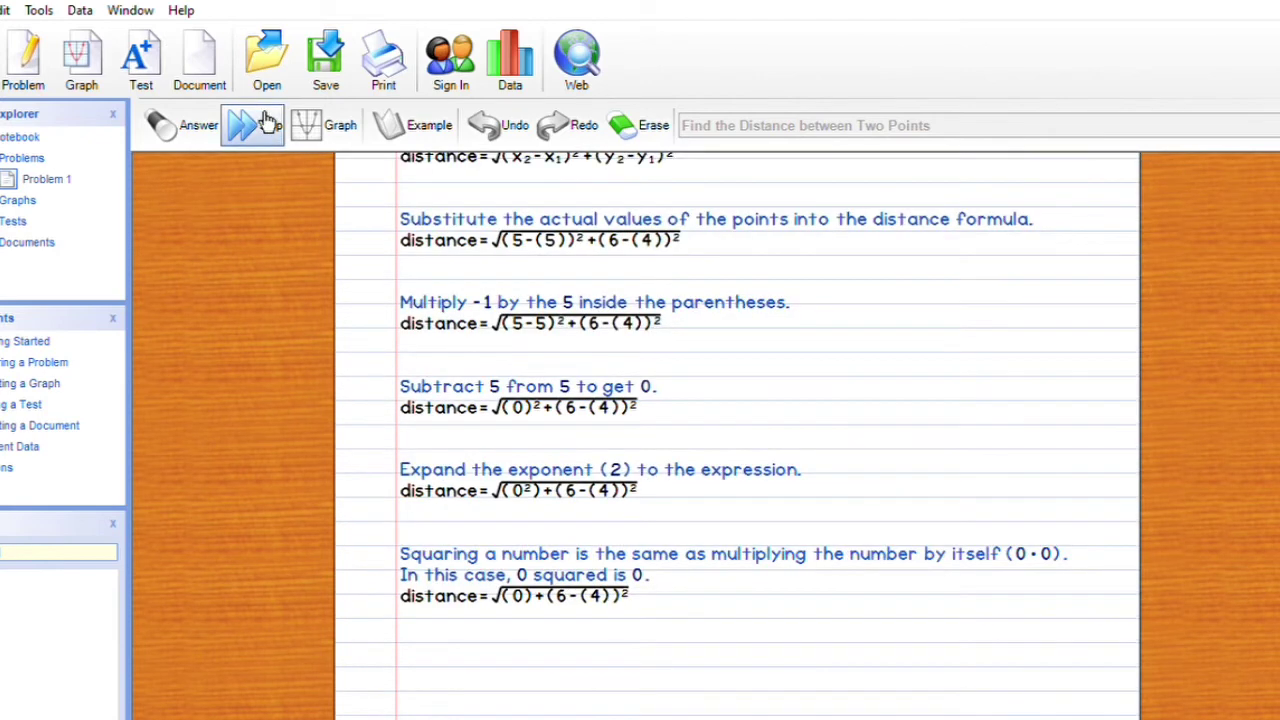
left_click(268, 122)
left_click(268, 122)
left_click(268, 122)
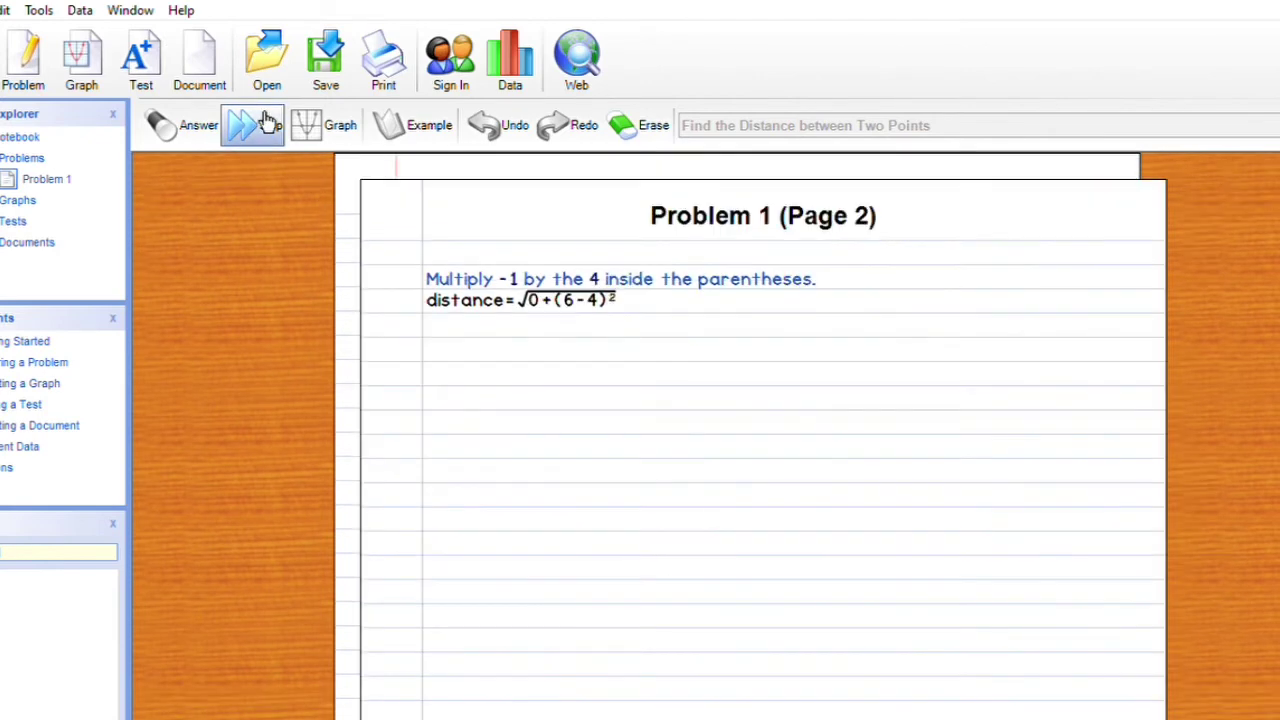
left_click(268, 122)
left_click(268, 122)
left_click(268, 122)
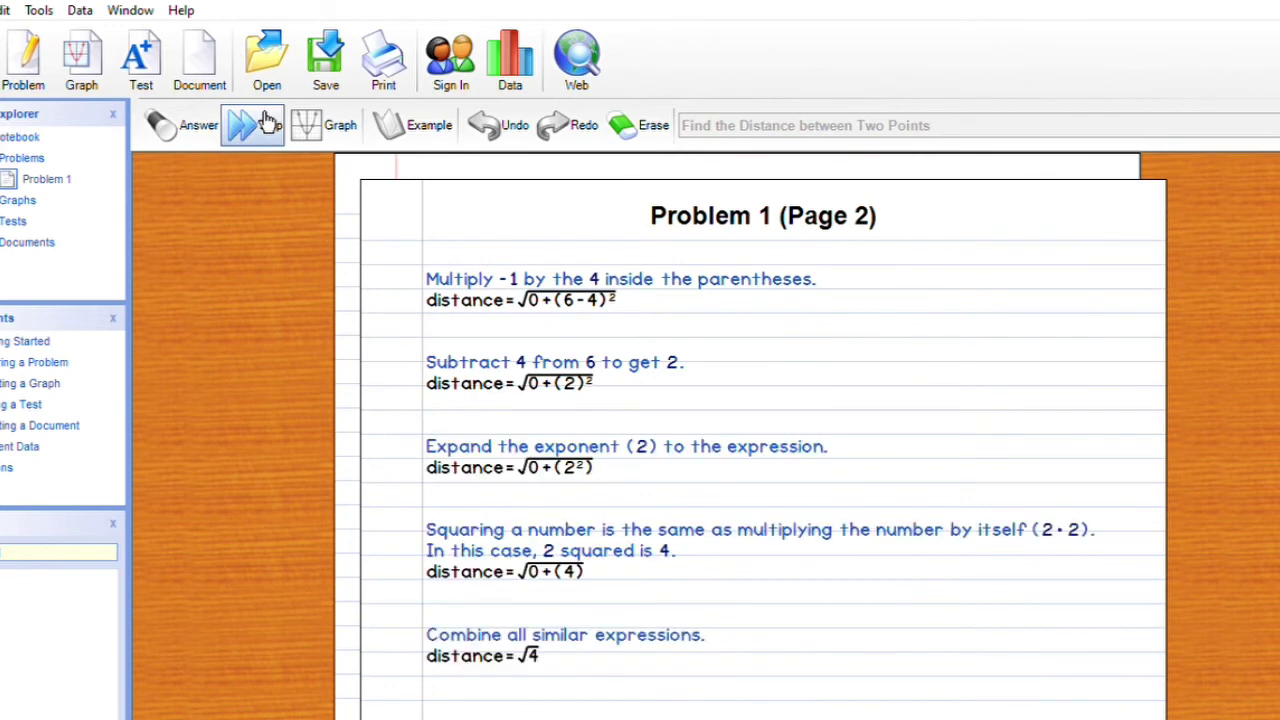
left_click(266, 121)
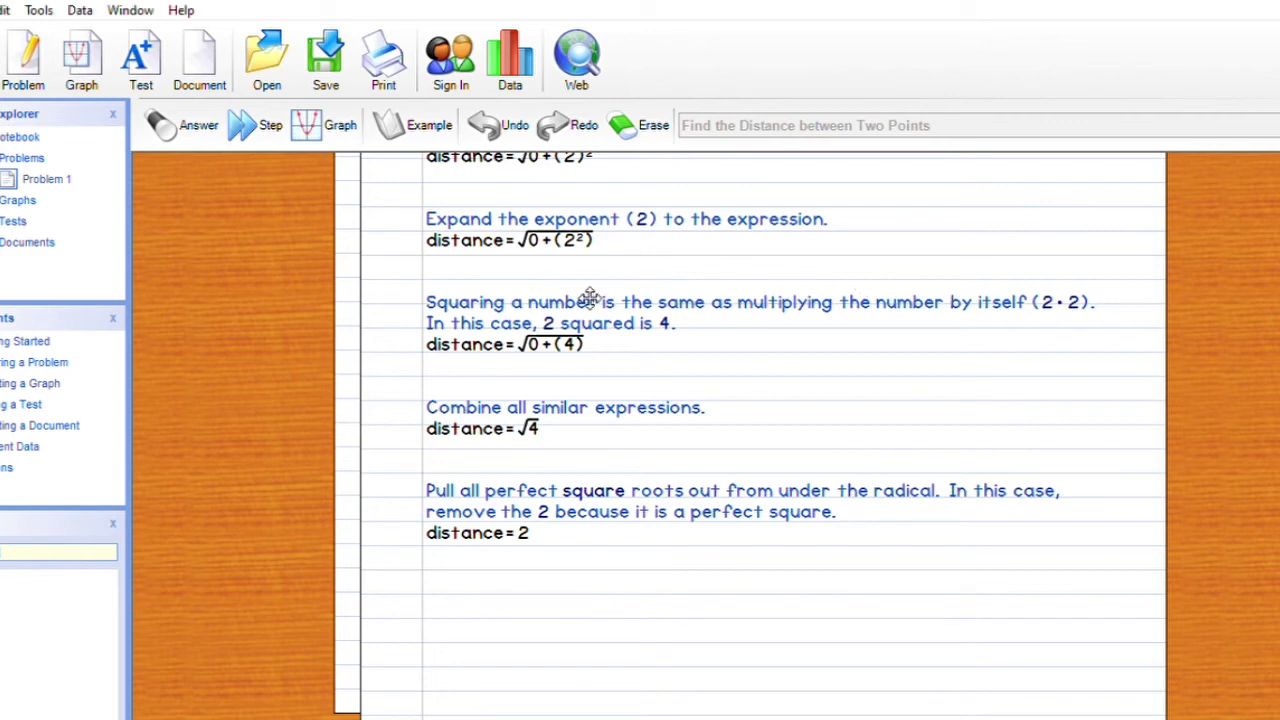
left_click(307, 122)
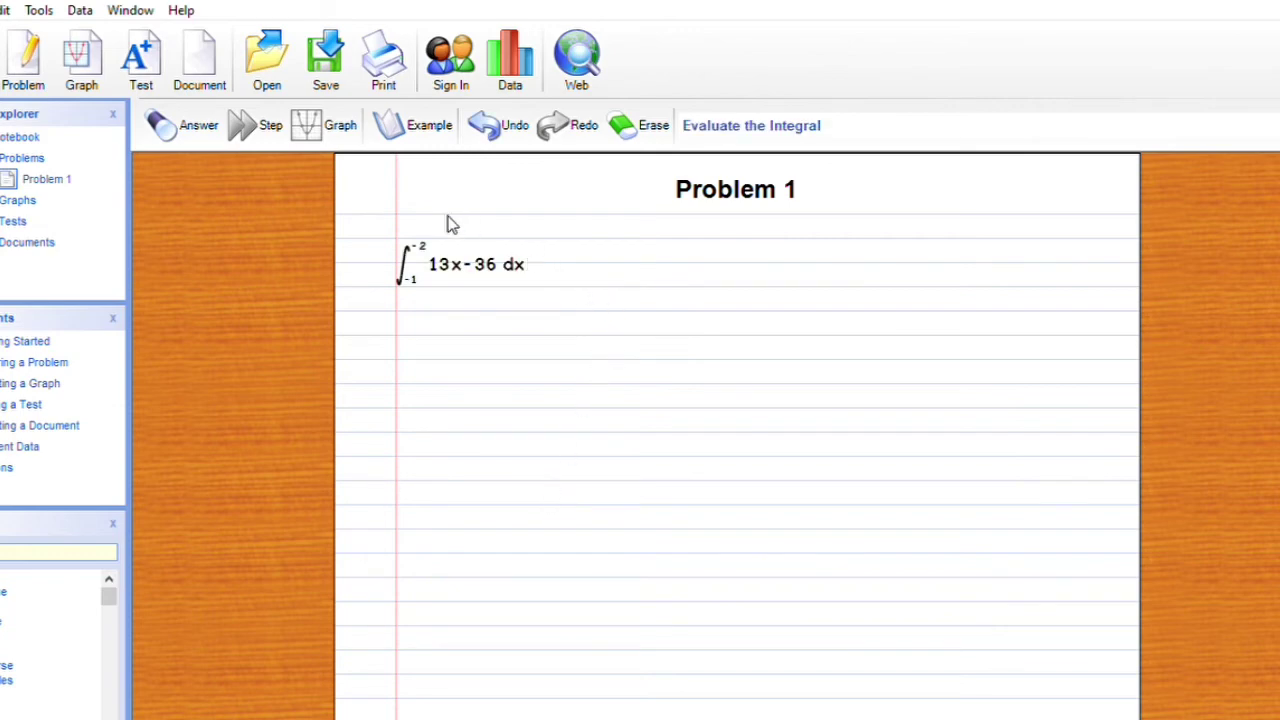
Evaluate the definite integral of 13x-36 dx from -1 to -2, revealing each solution step through the simplified result
left_click(158, 121)
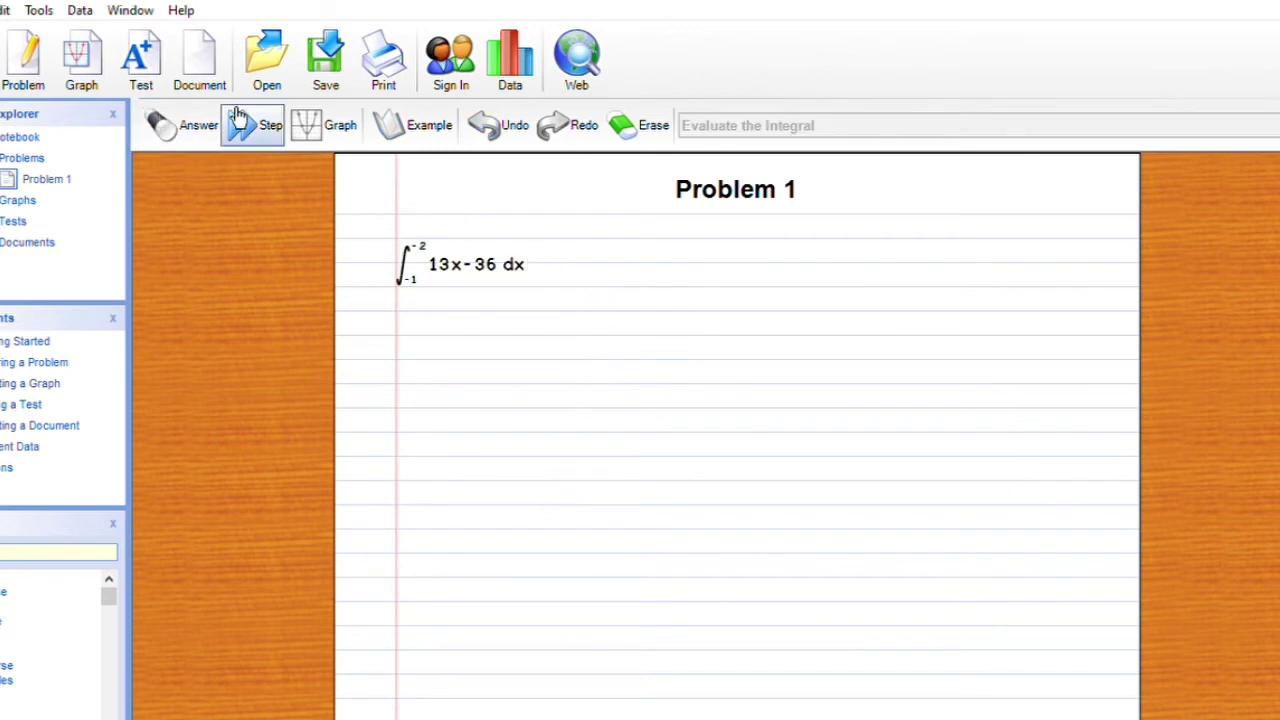
left_click(268, 118)
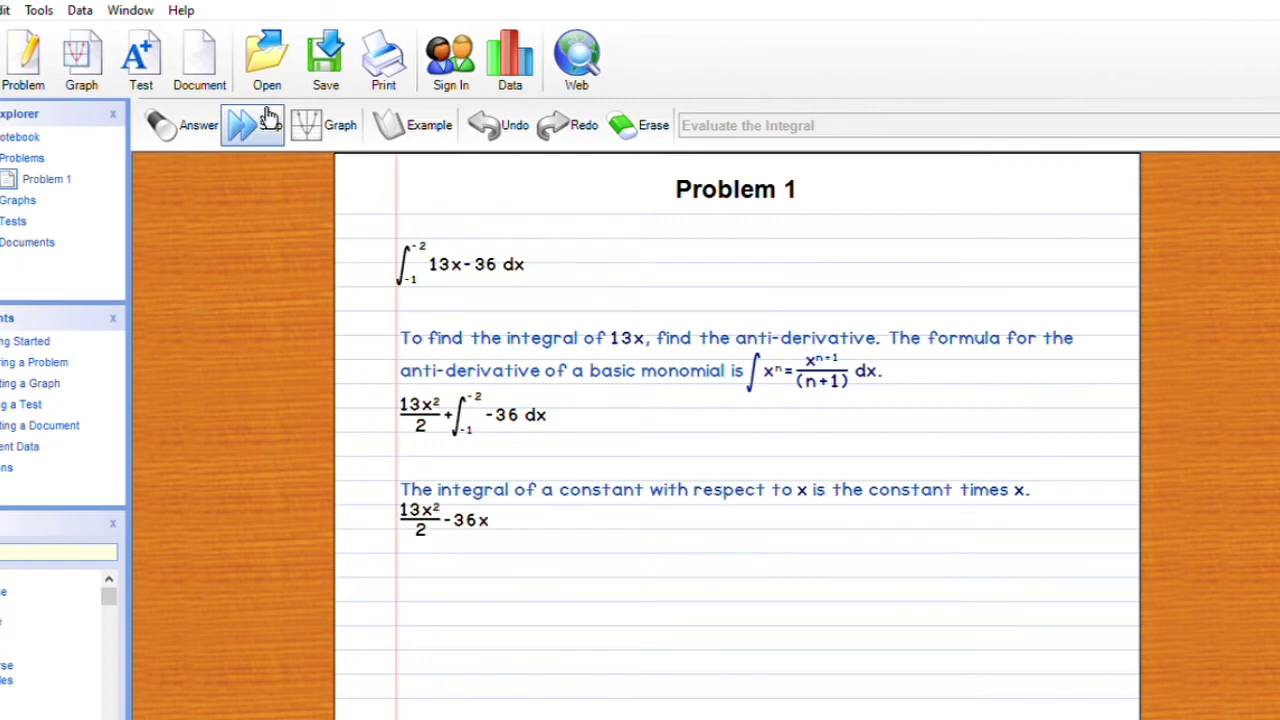
left_click(267, 117)
left_click(266, 115)
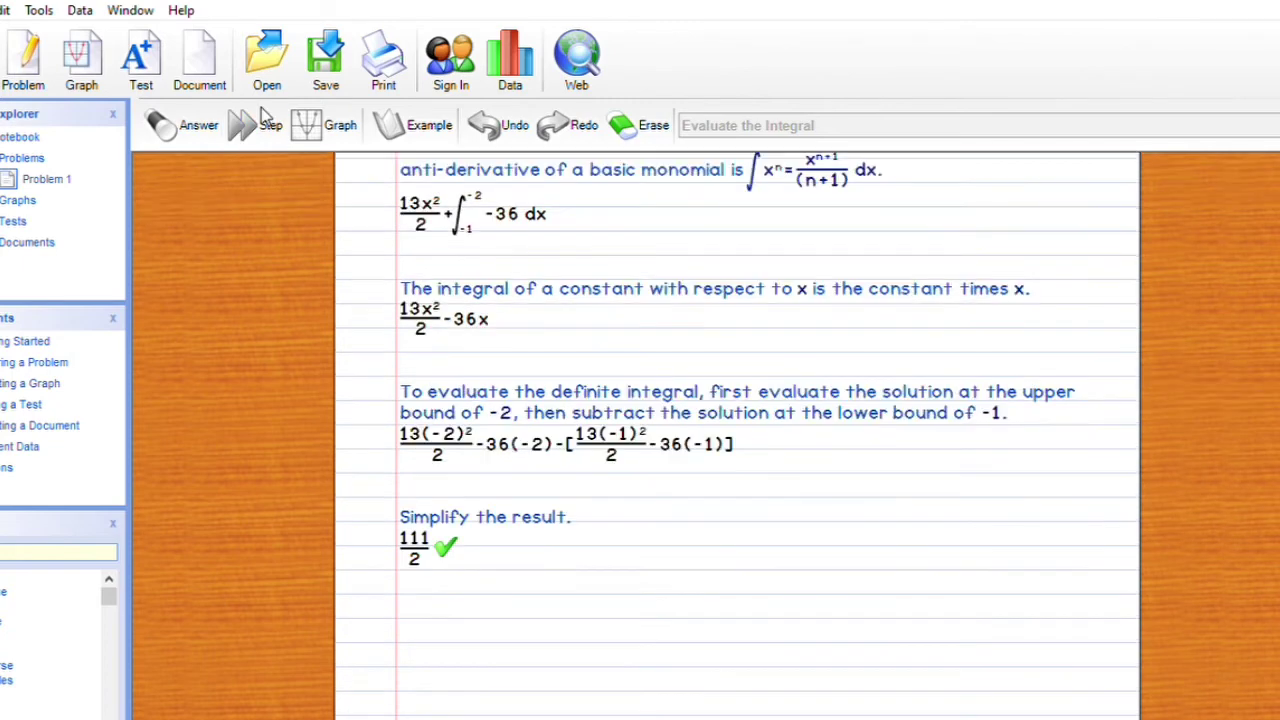
scroll(484, 270, "up", 3)
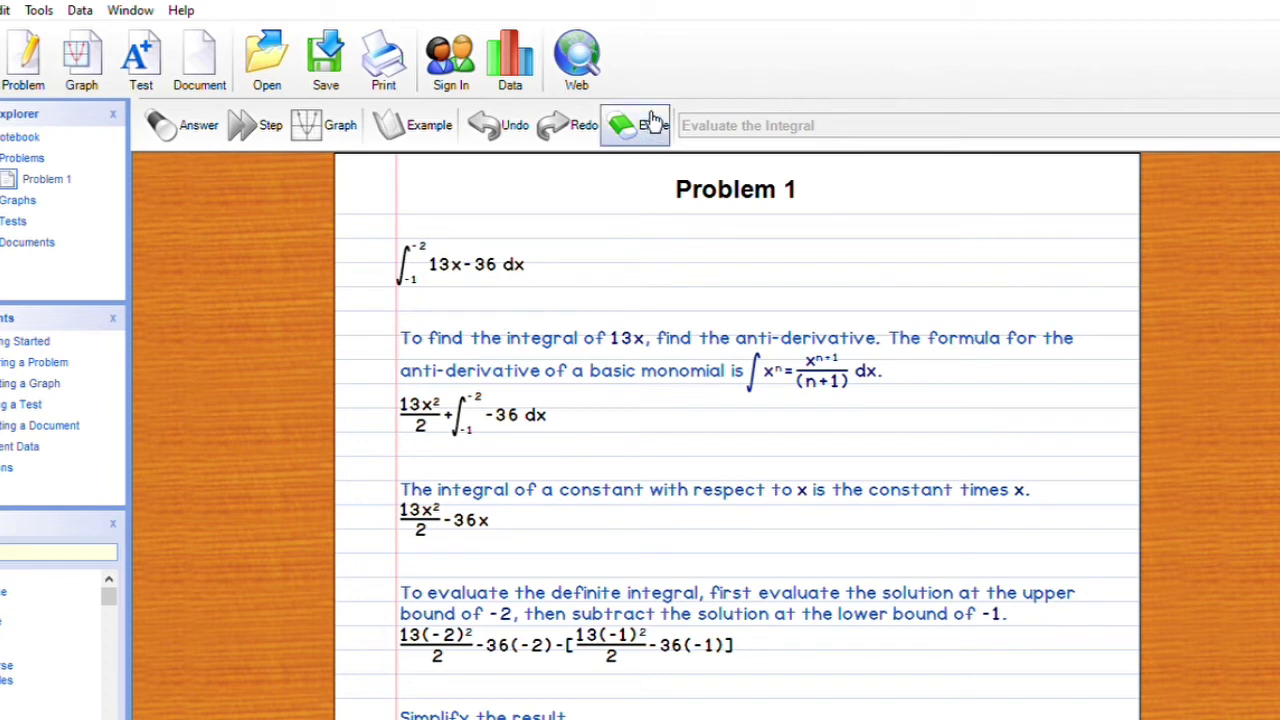
Replace the integral with the function operation f-g for f(x)=2x and g(x)=-4, and reveal its solution steps
left_click(652, 121)
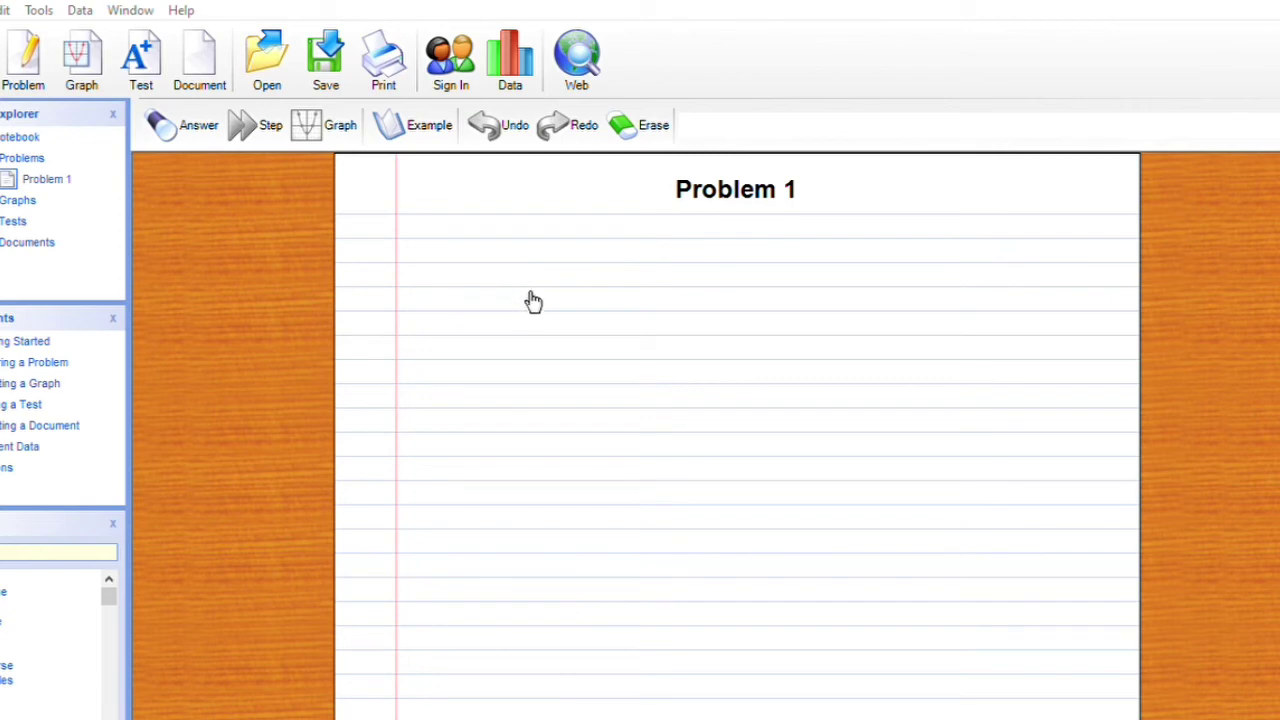
left_click(205, 123)
left_click(268, 123)
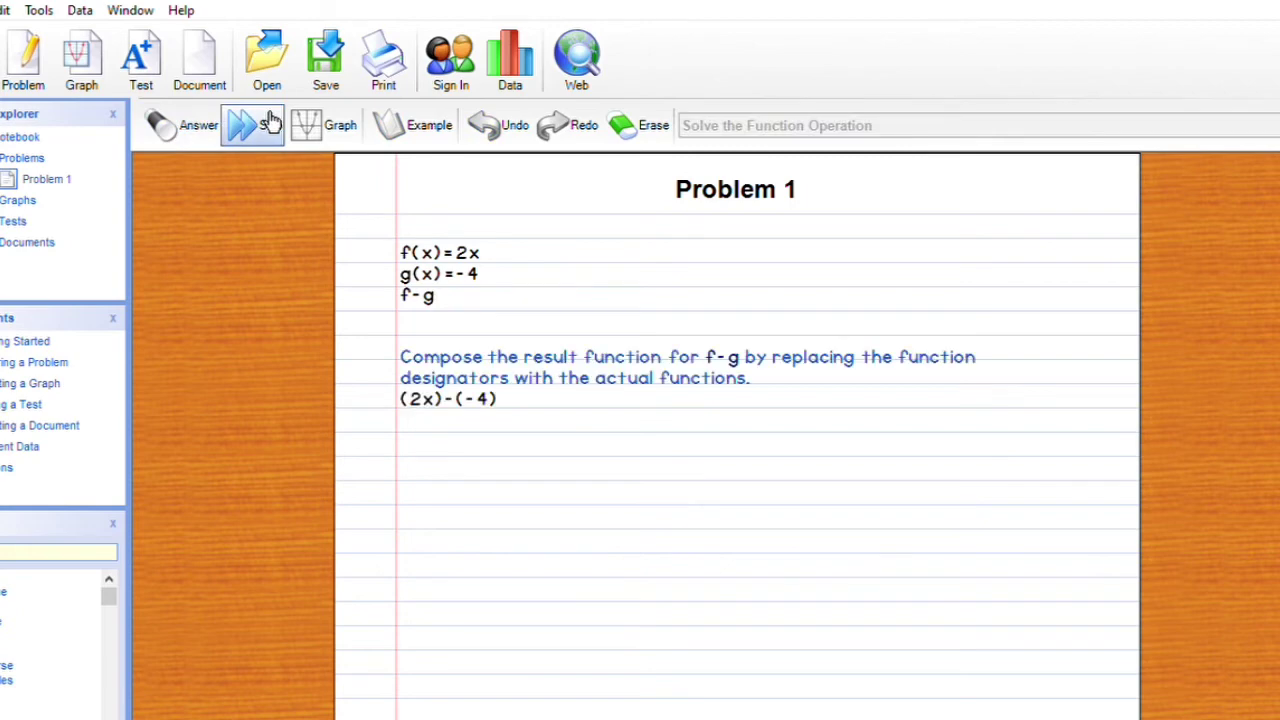
left_click(268, 123)
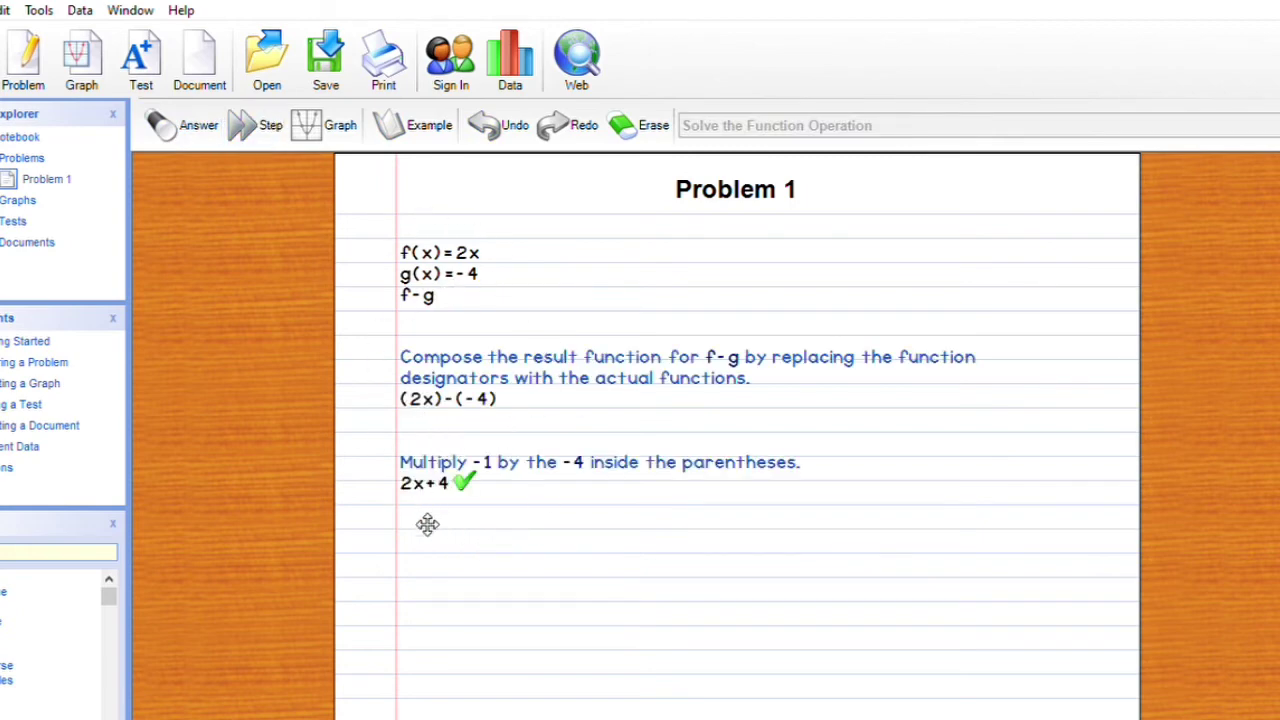
Create a new graph and plot the inequality 6x-2y<12 on it
left_click(37, 62)
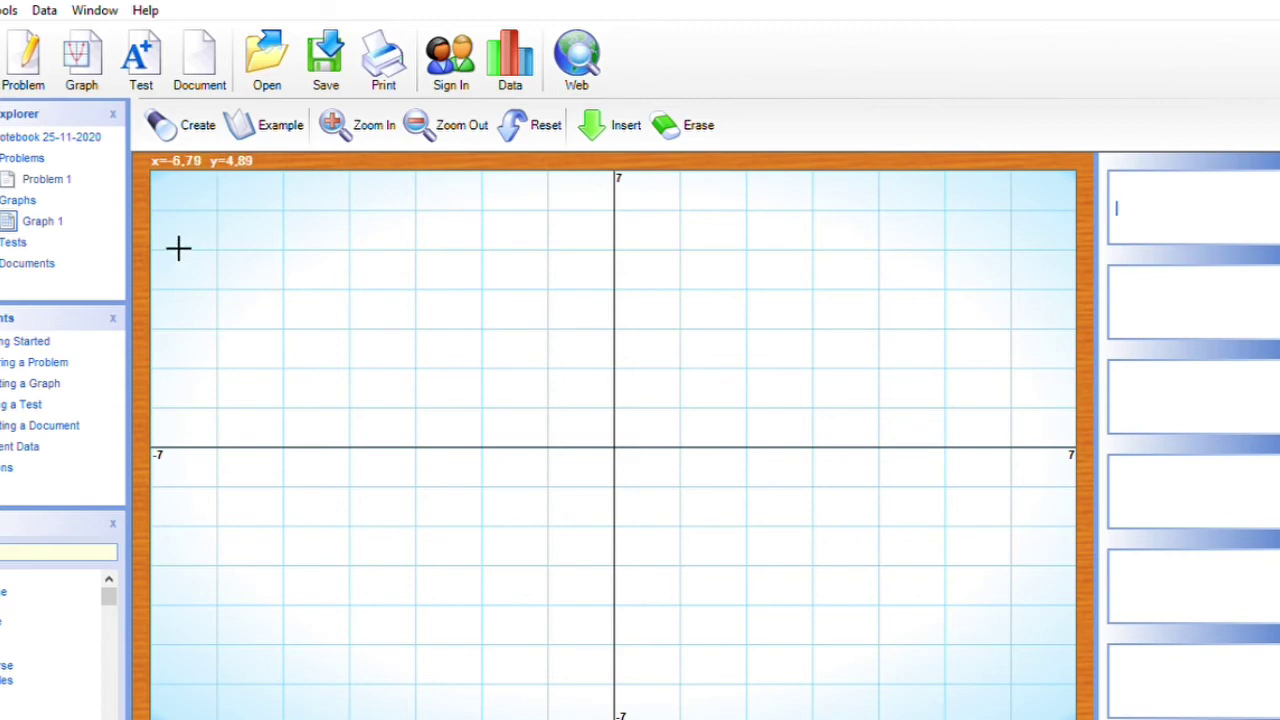
left_click(94, 62)
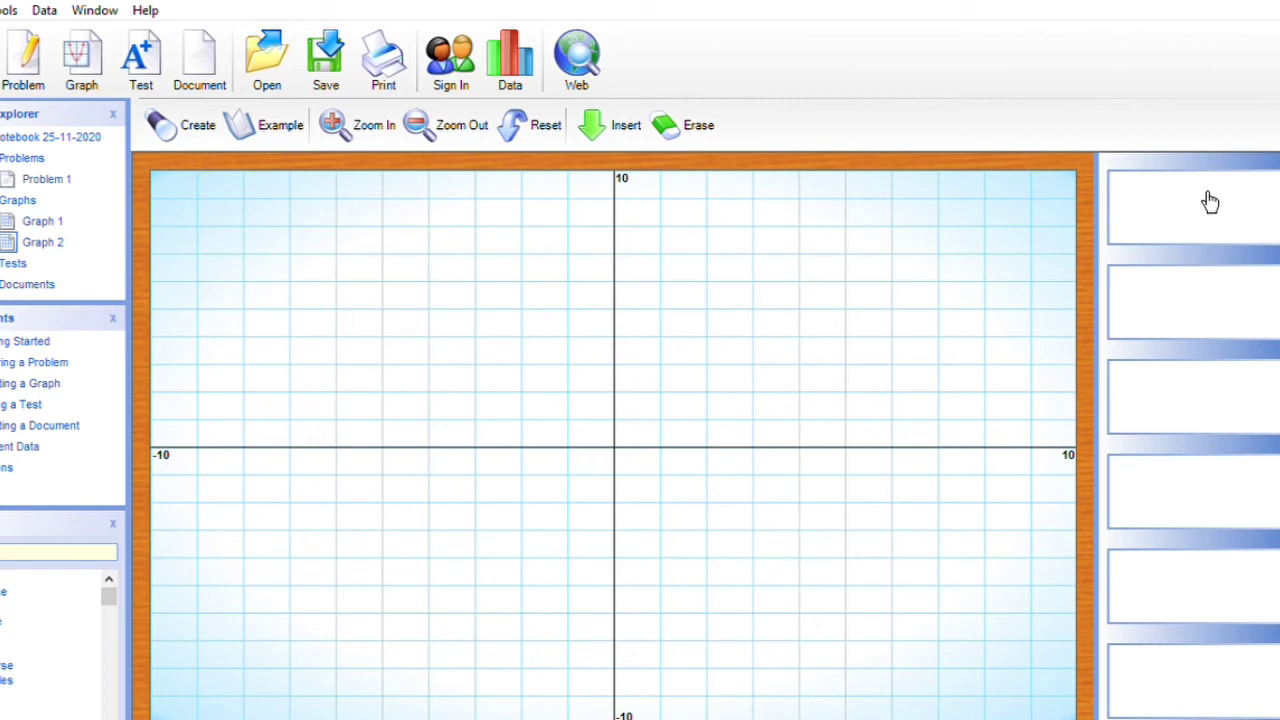
type("6x-2y<12")
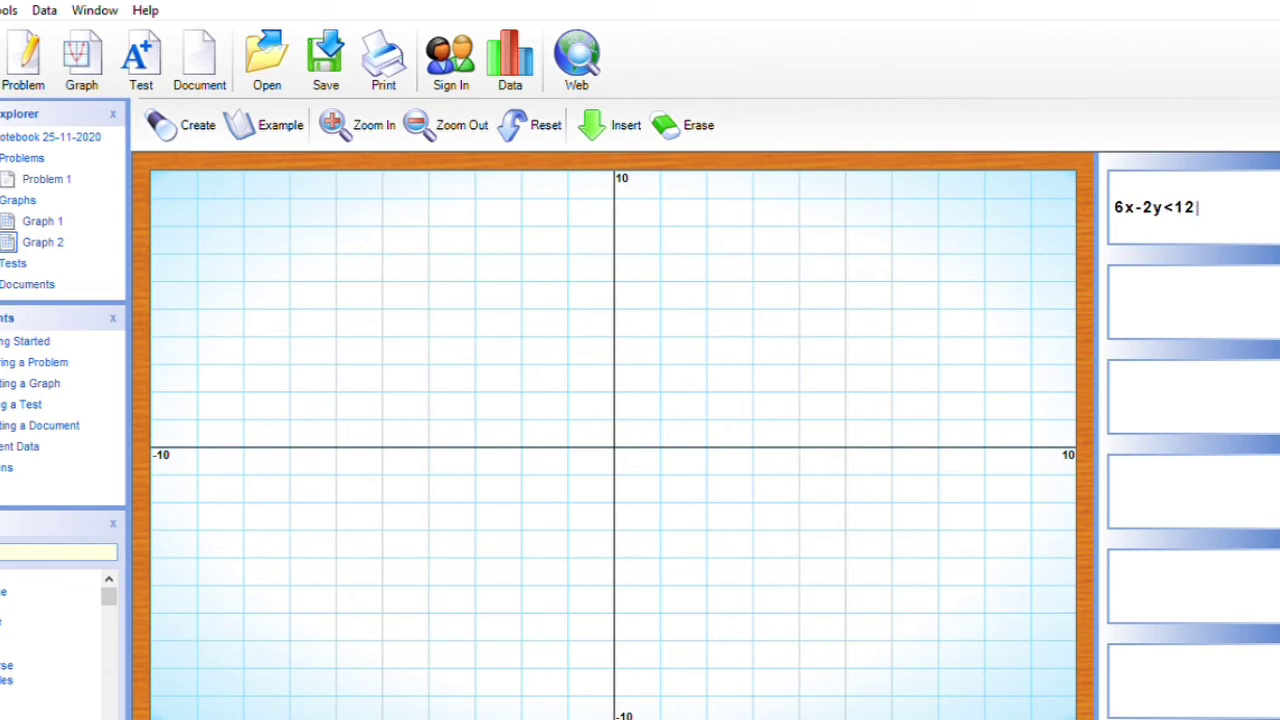
left_click(208, 124)
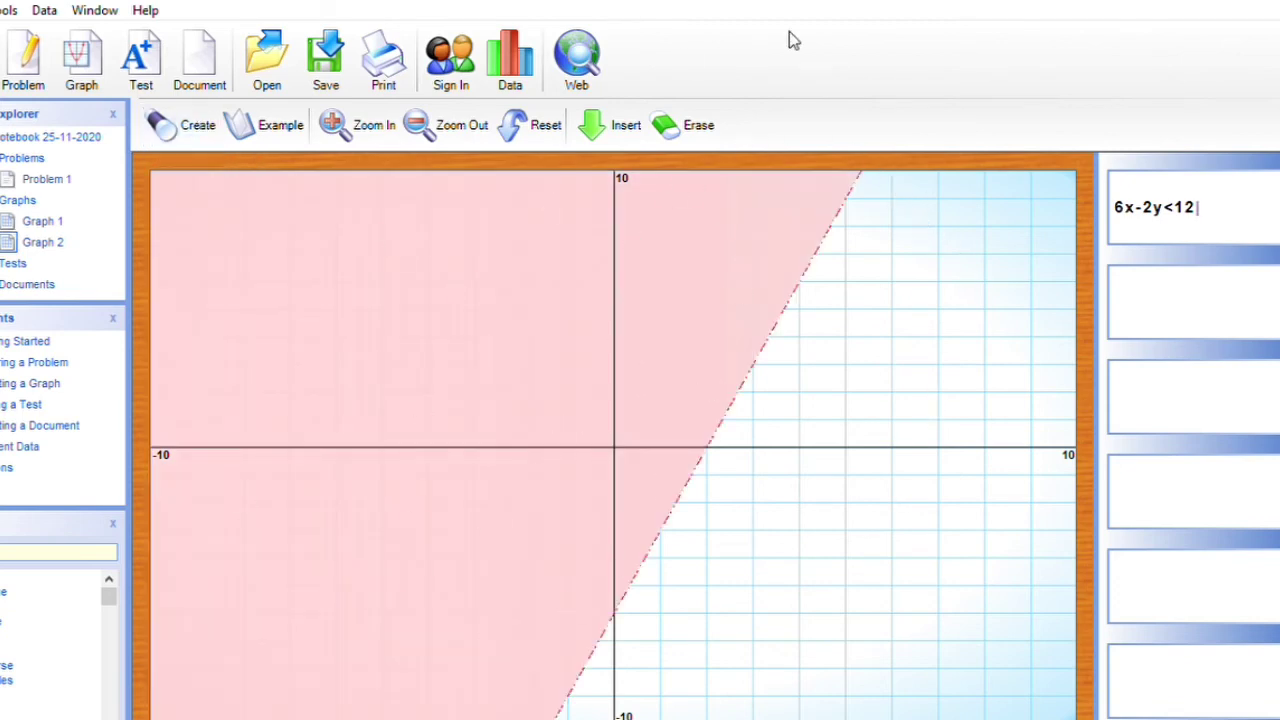
Add 3x-2y<6 as the graph's second inequality and plot both together
left_click(1147, 291)
type("3x-")
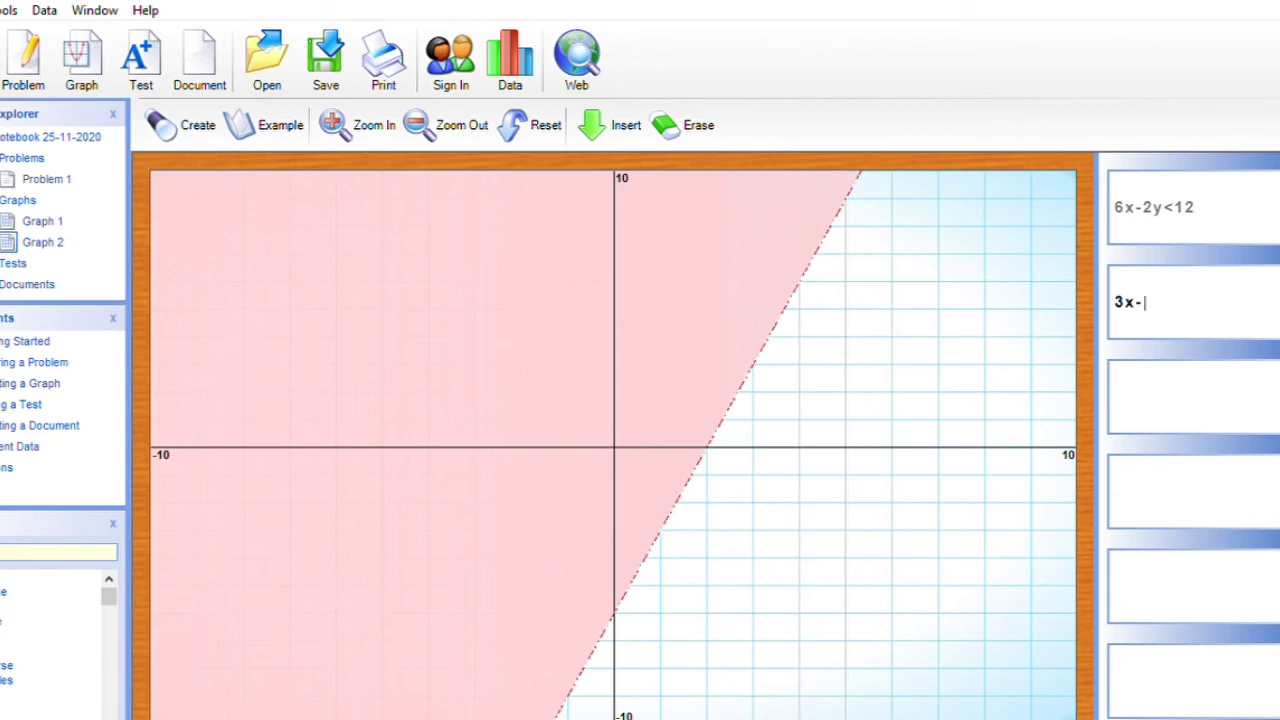
type("2y<6")
left_click(200, 124)
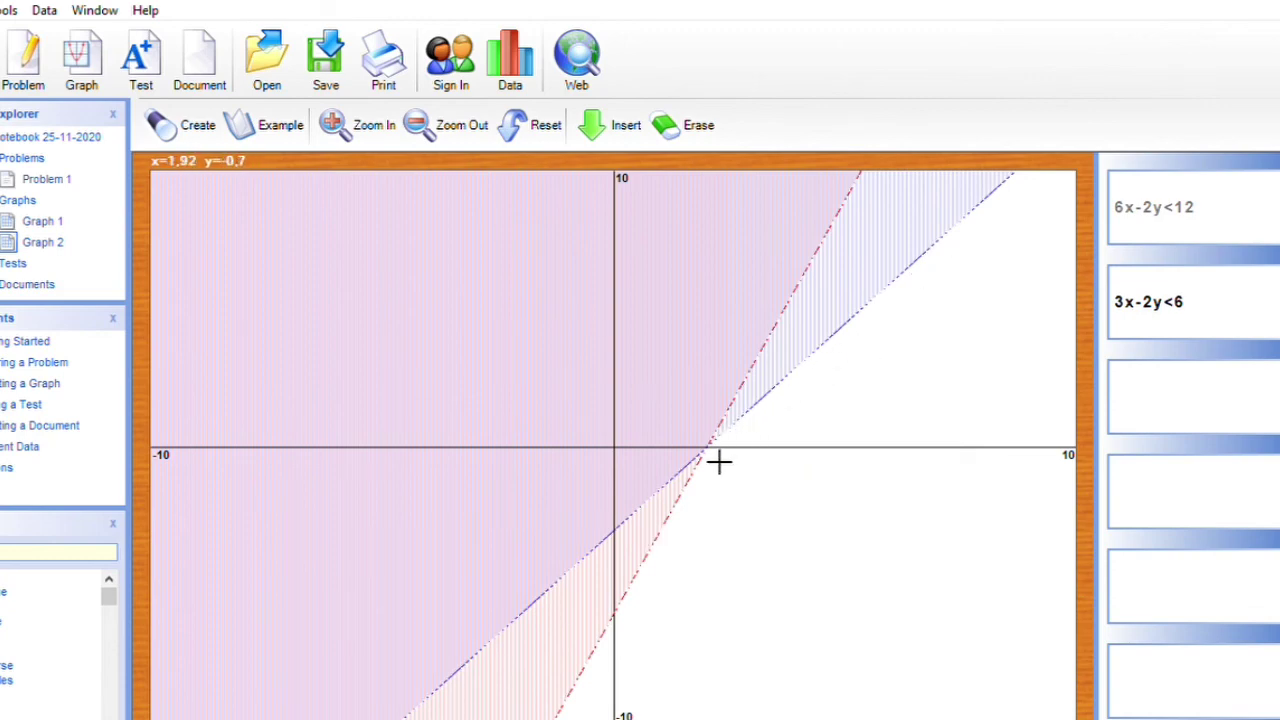
Zoom the graph out to examine where the two inequality boundaries cross, and zoom back in
left_click(458, 118)
left_click(451, 120)
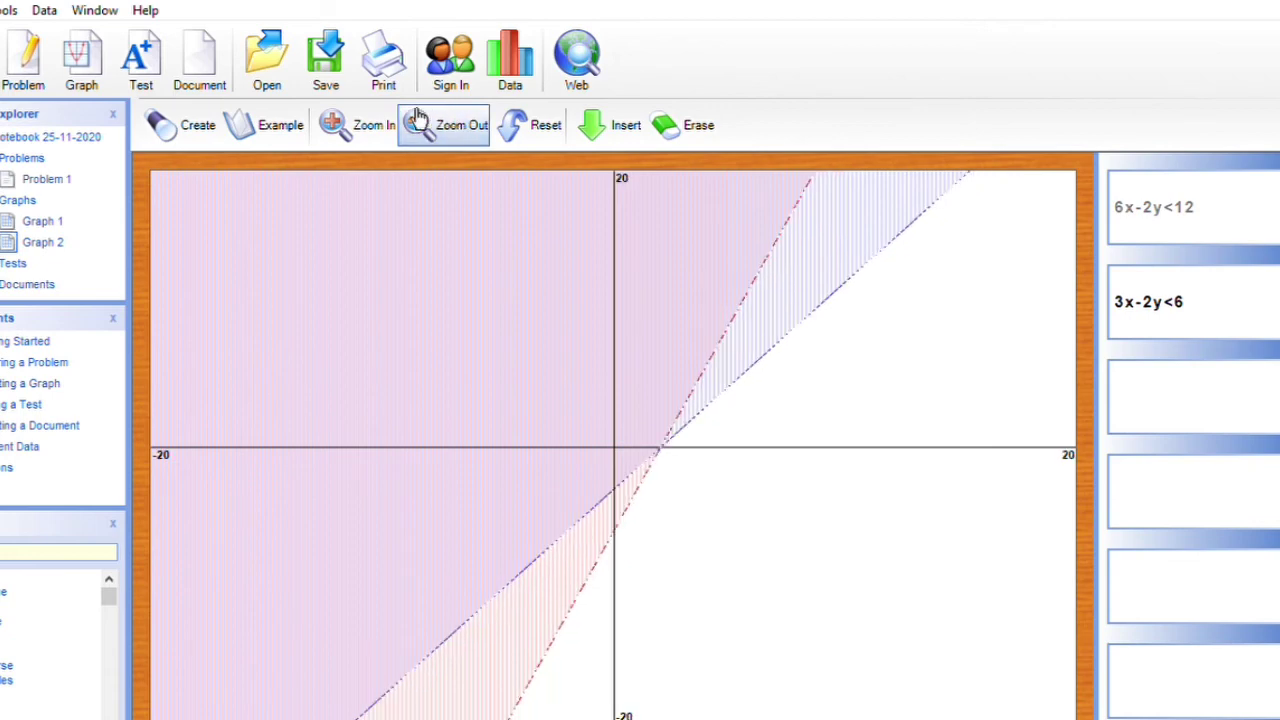
left_click(370, 121)
left_click(376, 119)
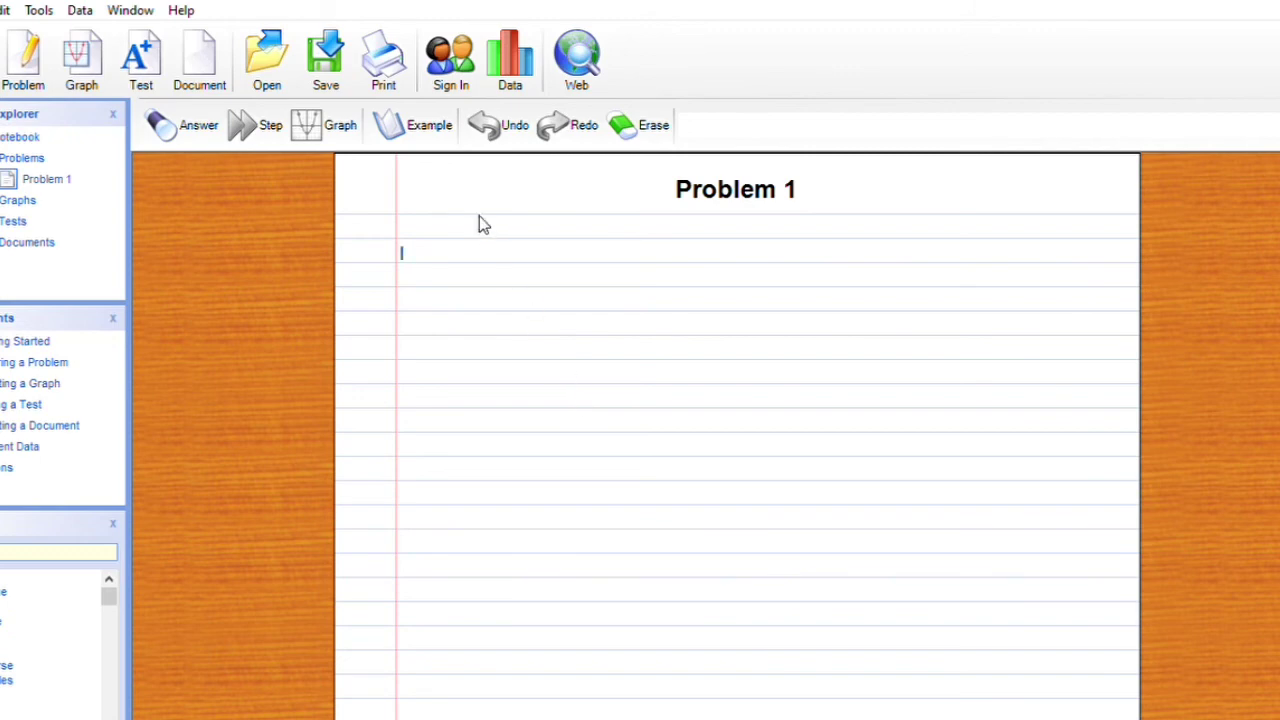
Load the right-triangle example with 60° and 90° angles into Problem 1 and solve for angle A step by step
left_click(430, 126)
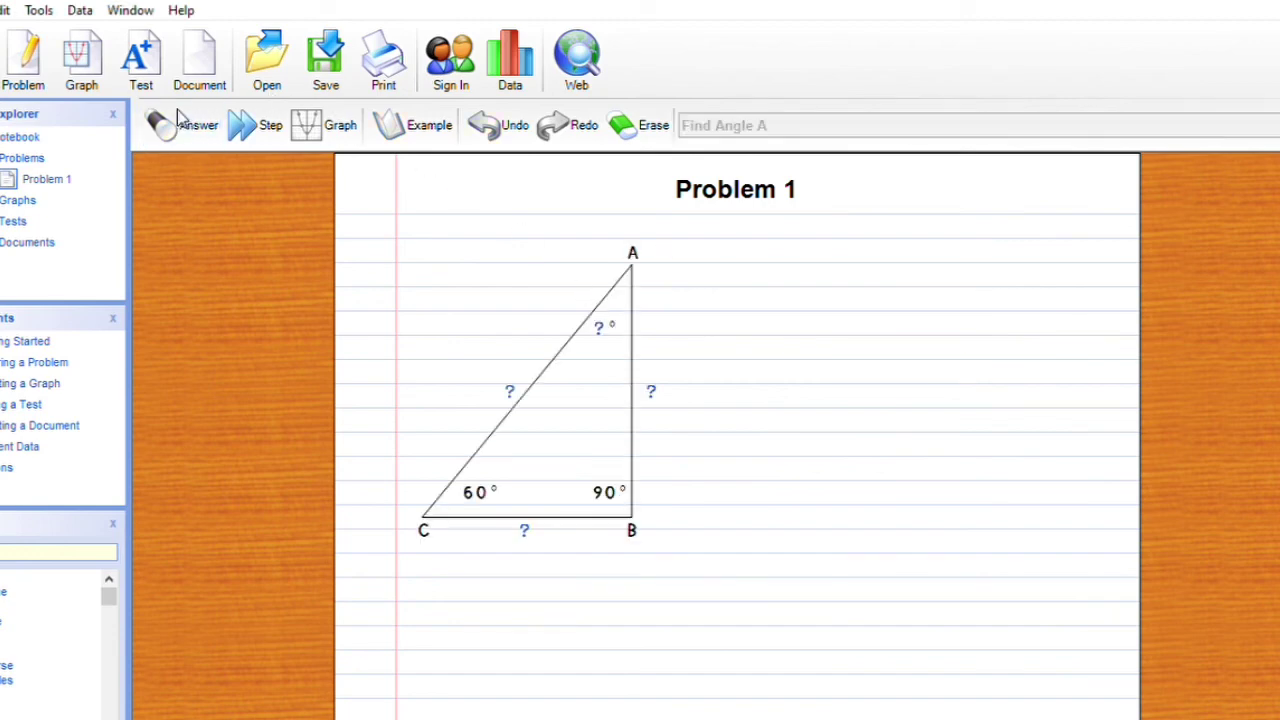
left_click(252, 124)
left_click(250, 123)
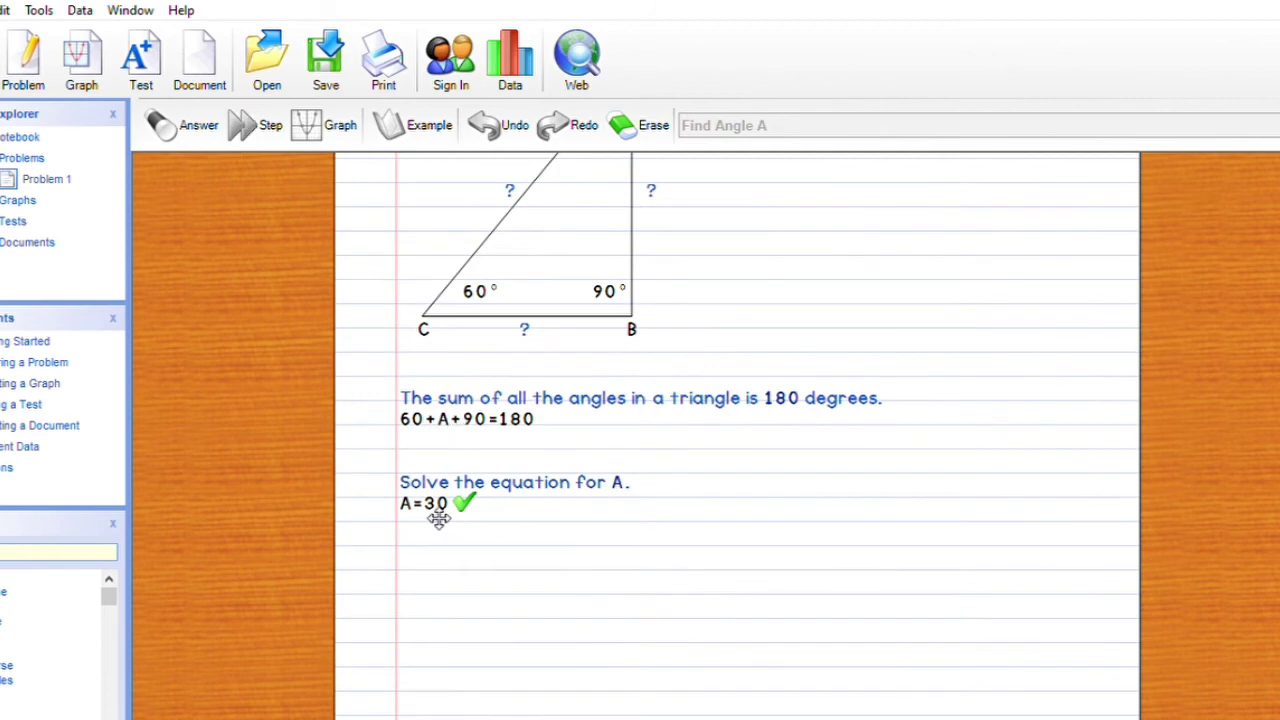
Replace the triangle problem with 3log(3a)-2log(a+7) and reveal every step of condensing it into a single logarithm
left_click(622, 125)
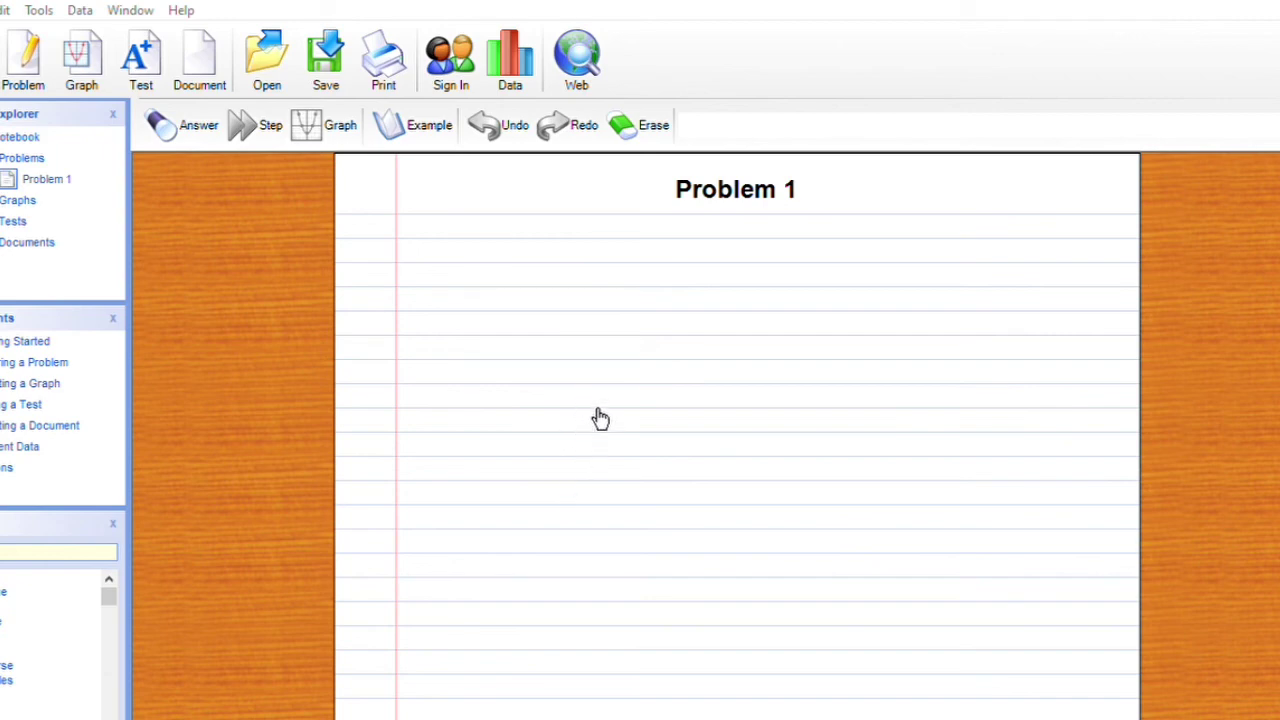
type("3log(3a)-2log(a+7)")
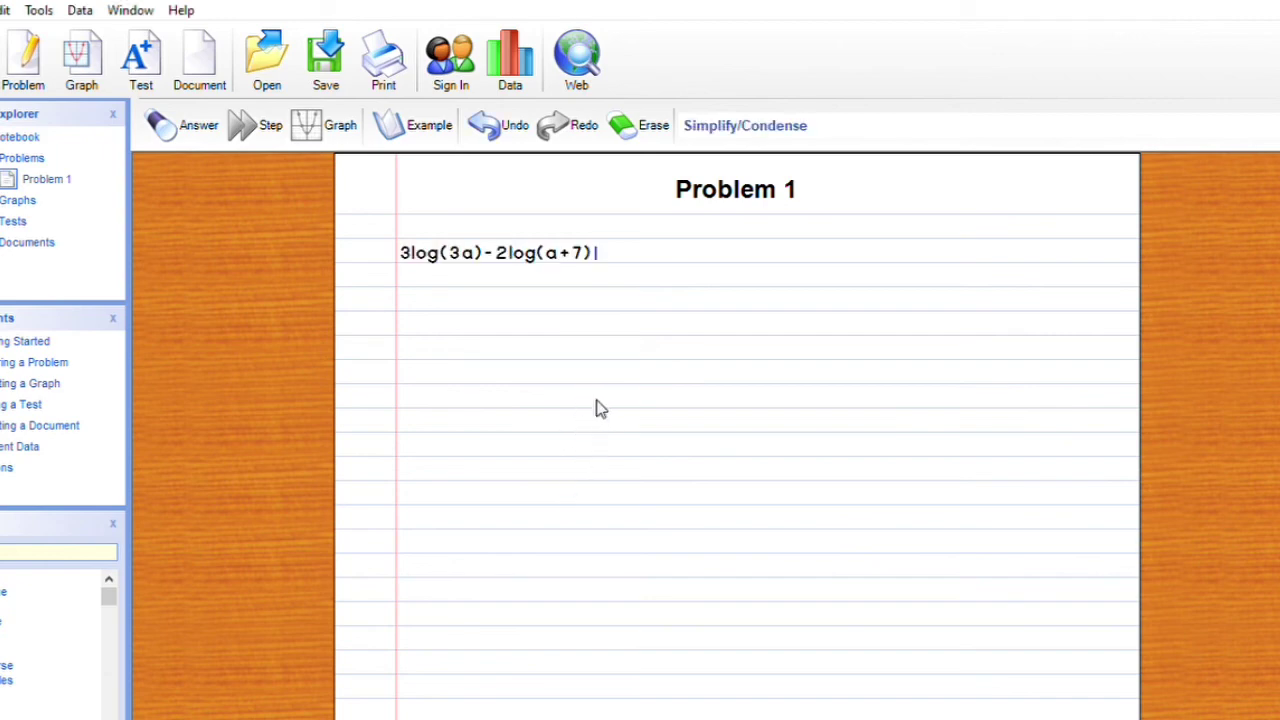
left_click(199, 125)
left_click(270, 127)
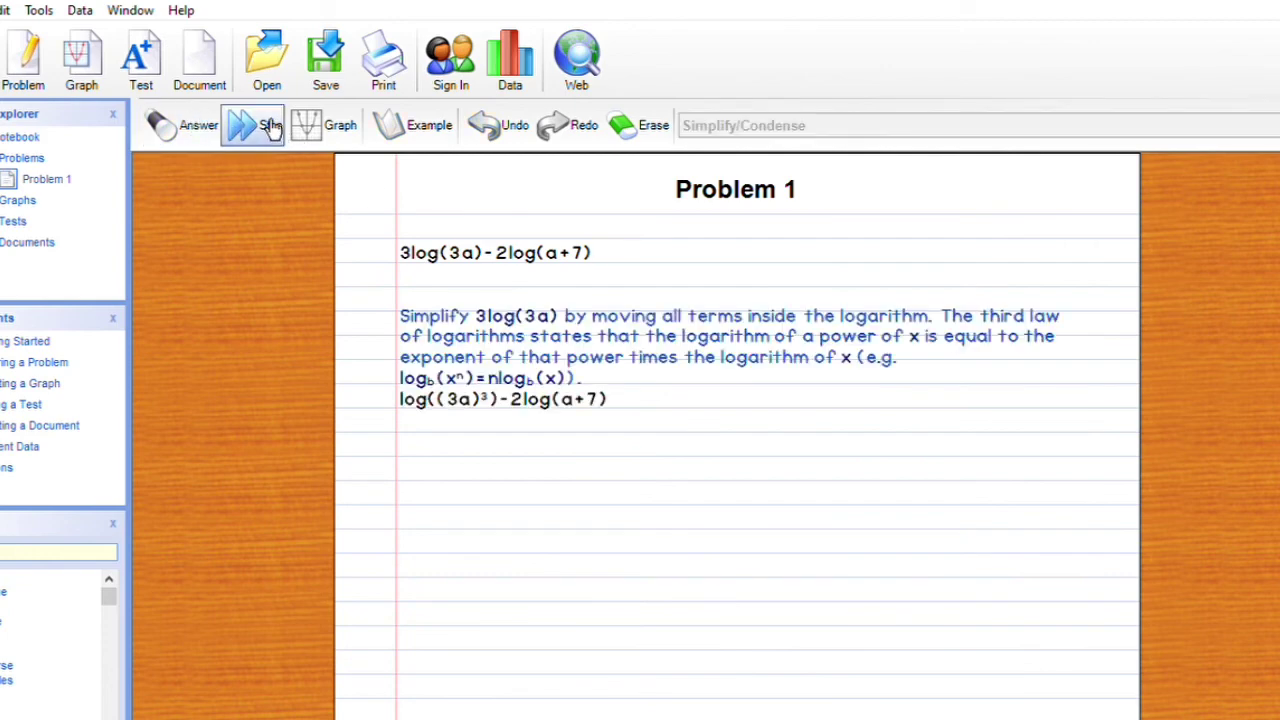
left_click(270, 127)
left_click(270, 127)
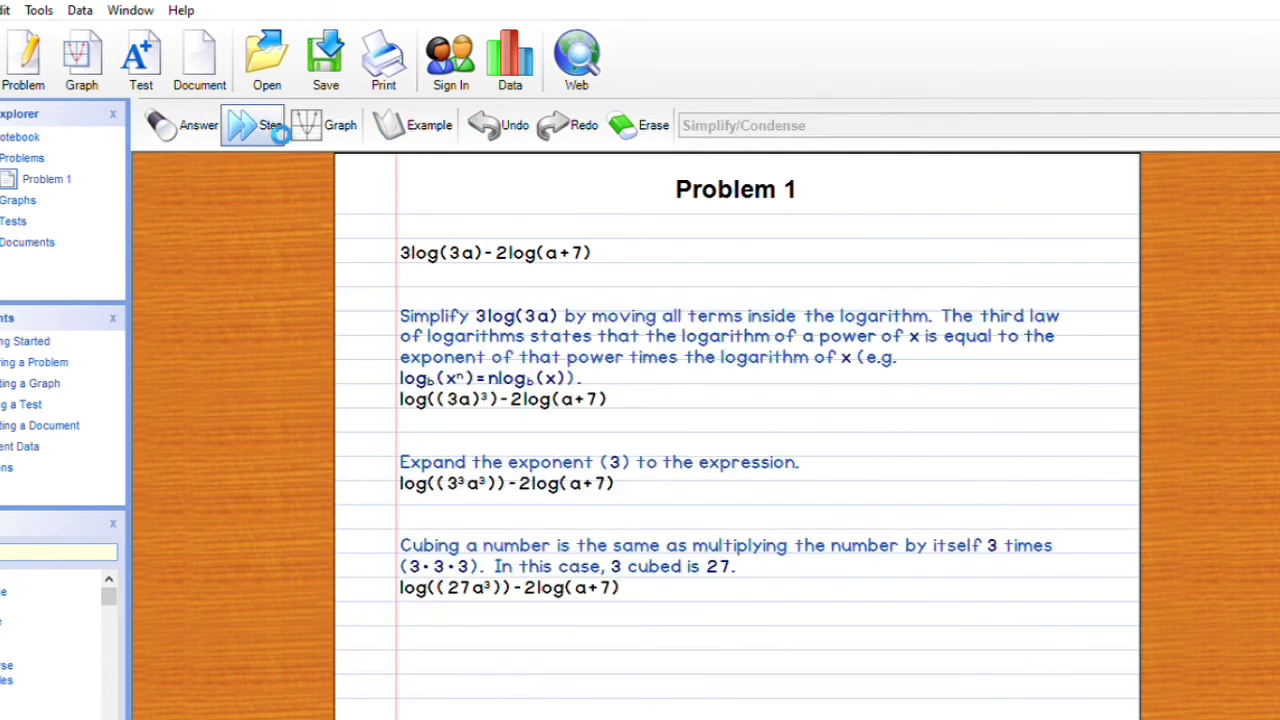
left_click(270, 127)
left_click(270, 127)
left_click(270, 127)
left_click(270, 127)
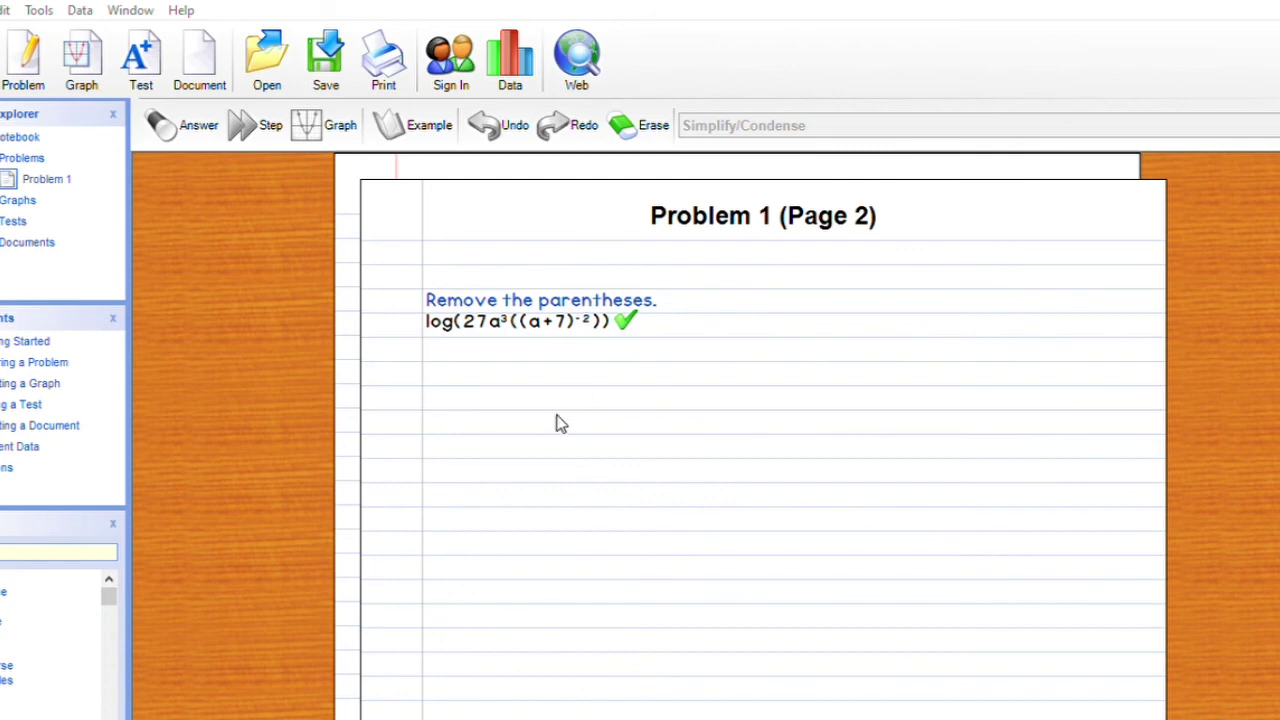
Replace the logarithm problem with the example equation 2sin(x)-√3=0 and solve it
left_click(435, 124)
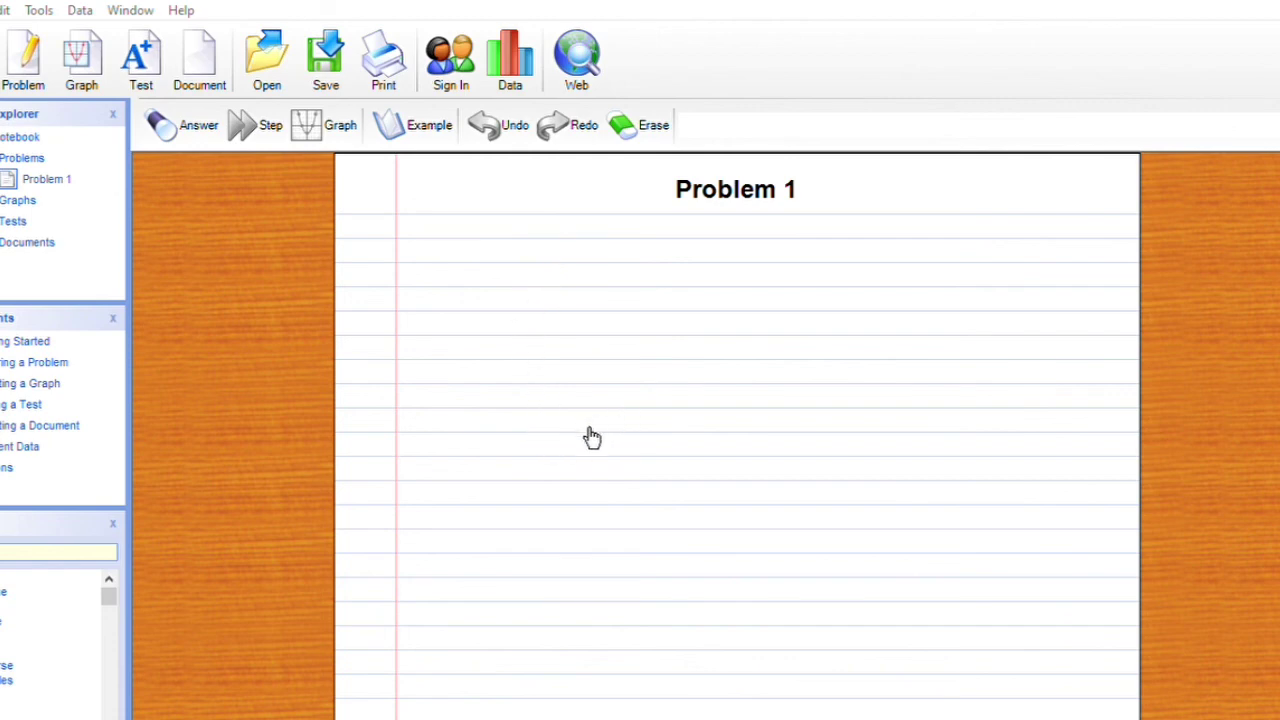
left_click(185, 125)
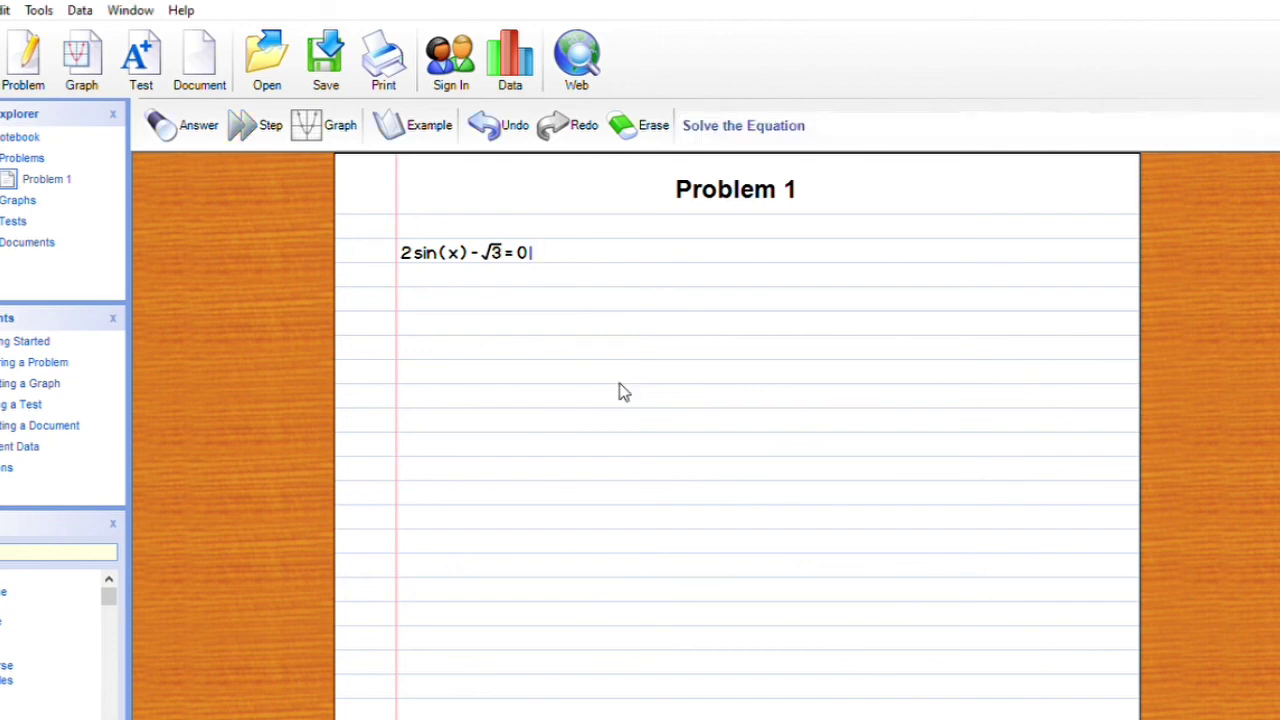
Replace the sine equation with f(θ)=8sin(4θ-π/4) in Problem 1 and simplify the function
left_click(625, 118)
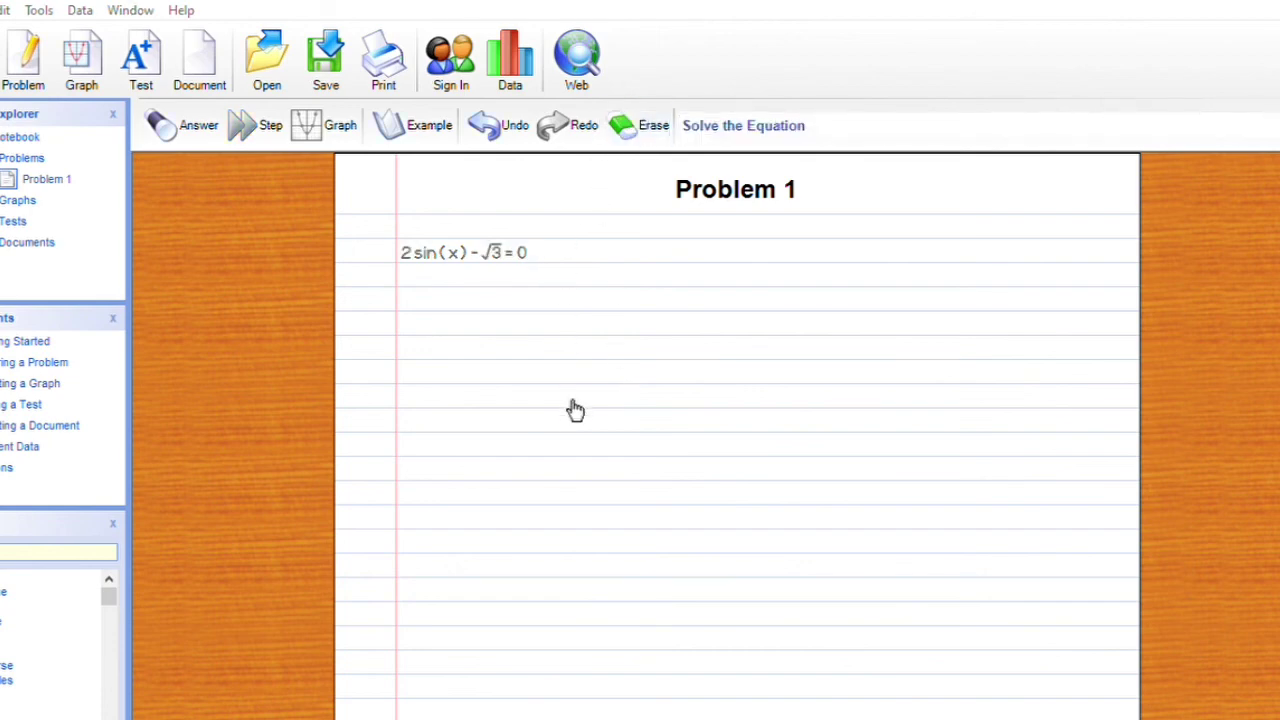
left_click(398, 115)
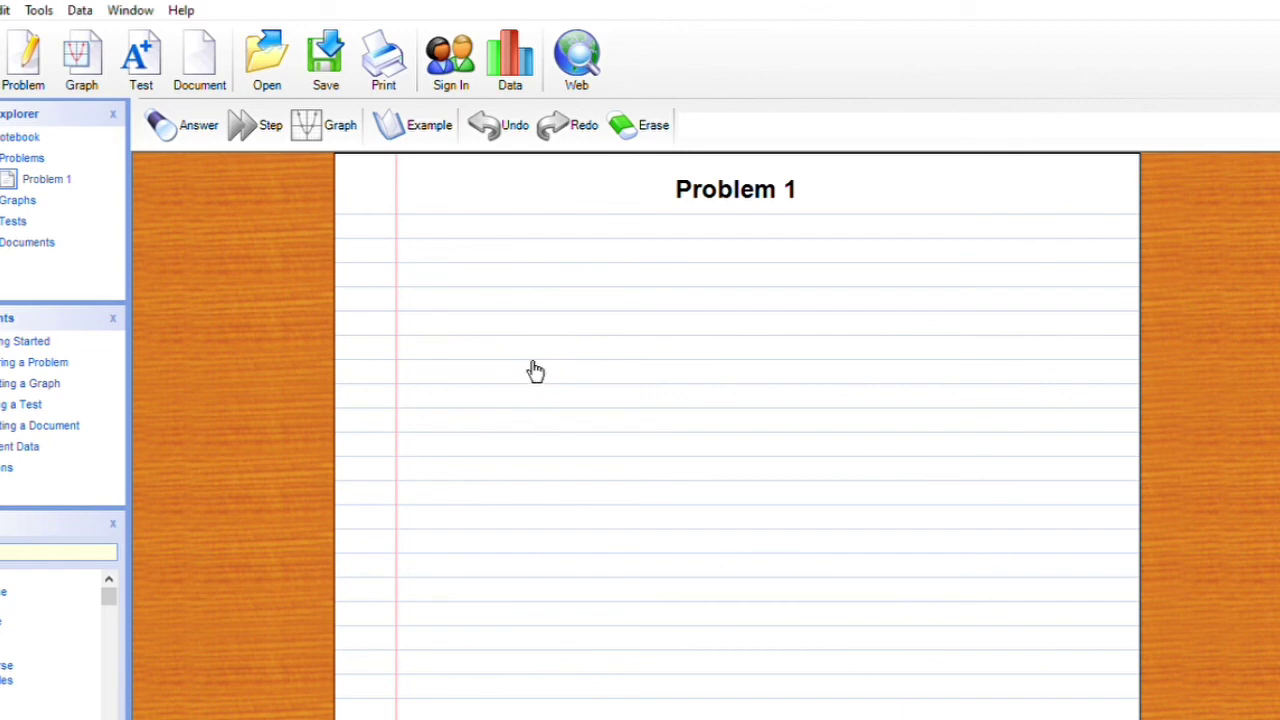
type("f(θ)=8sin(4θ-π/4)")
left_click(180, 122)
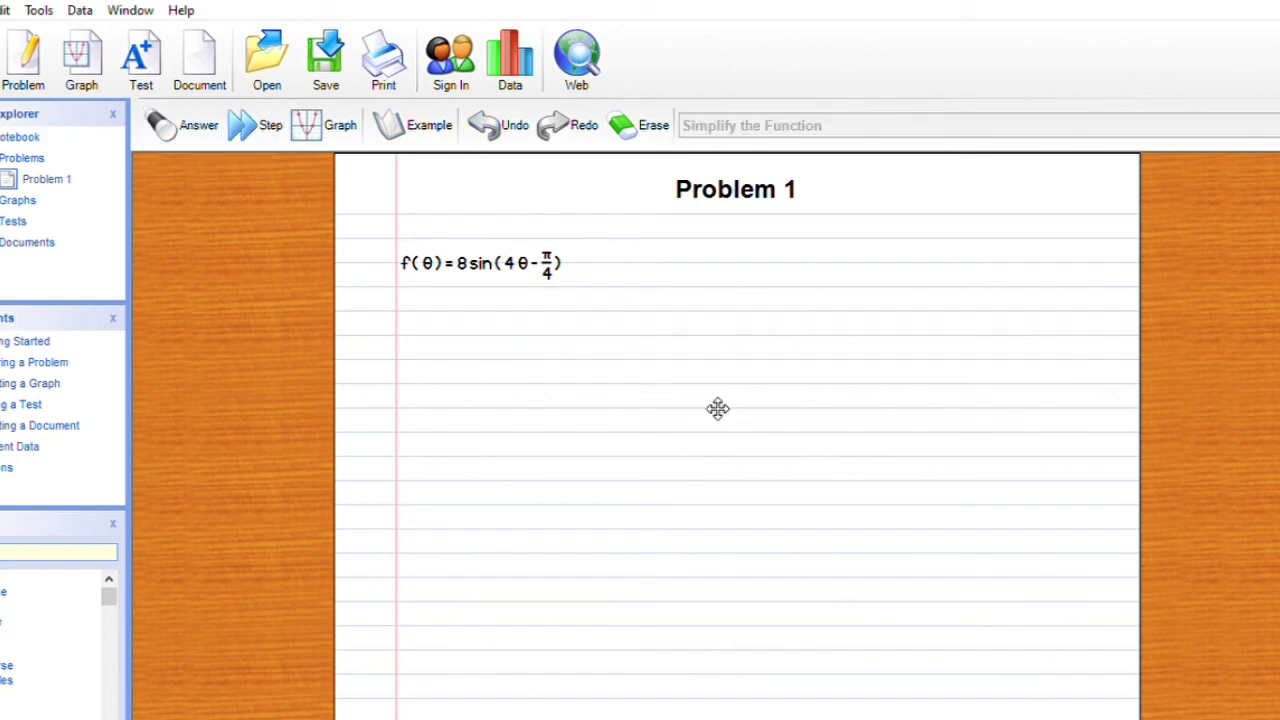
Clear the sine function, enter z³+216 in Problem 1 and factor it with the worked steps shown
left_click(646, 118)
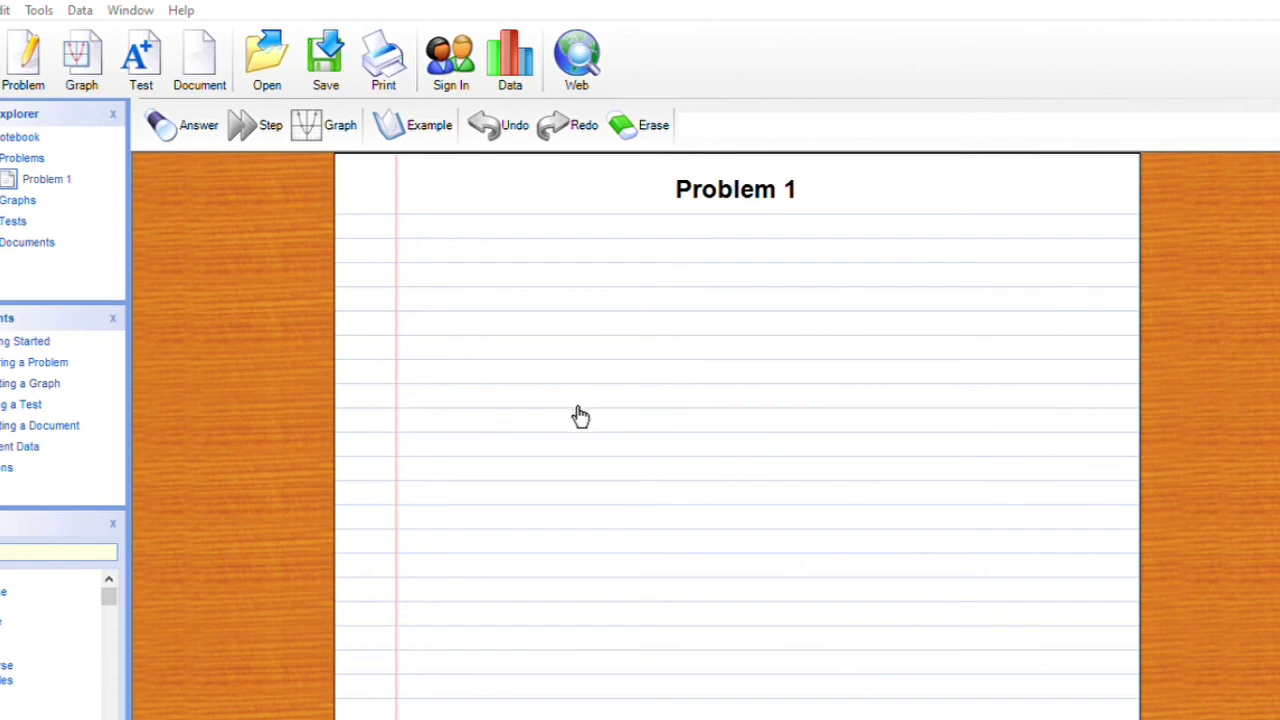
type("z³+216")
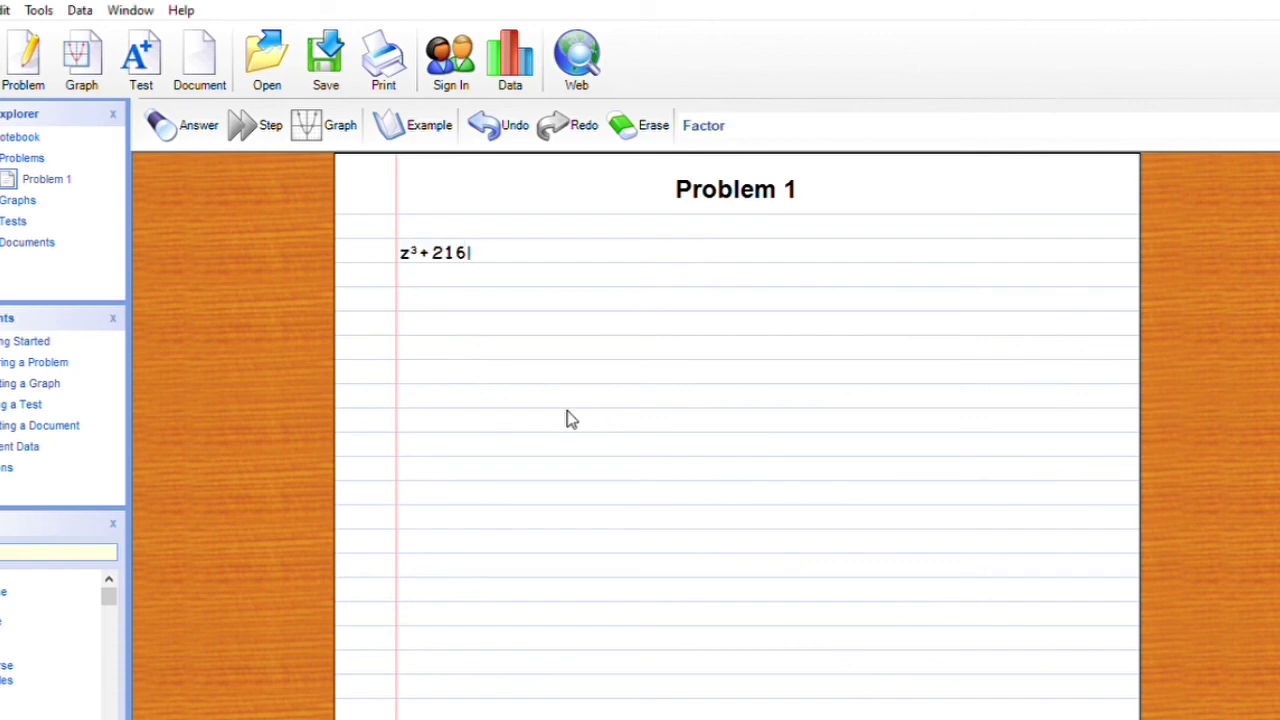
left_click(200, 125)
left_click(240, 125)
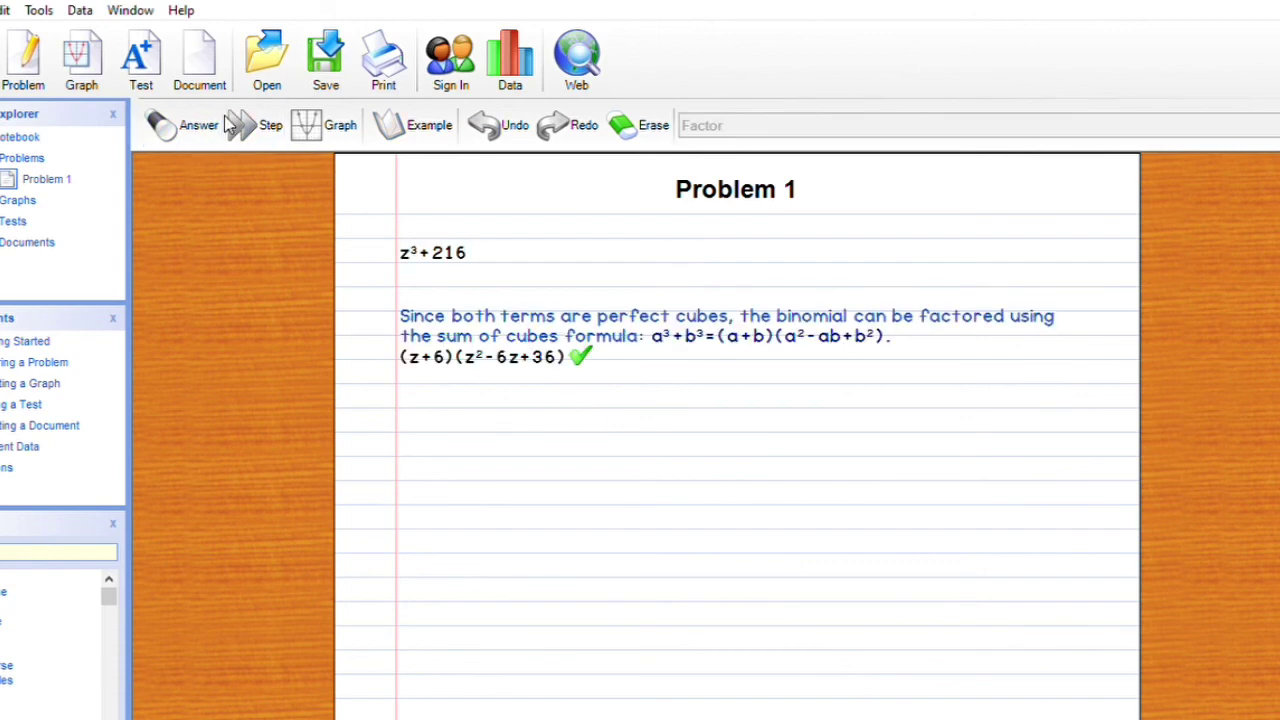